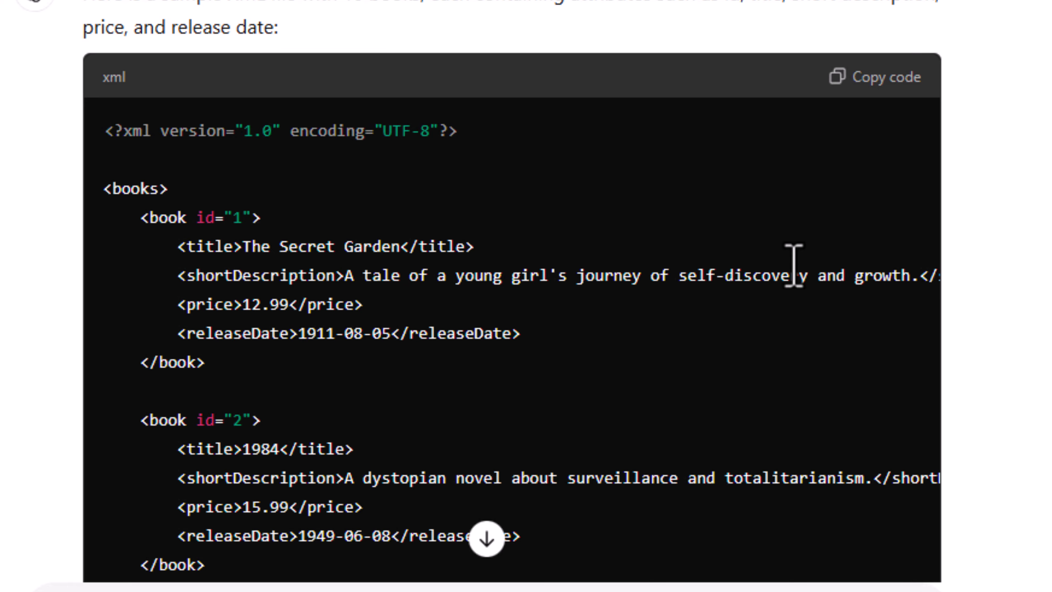
- Copy ChatGPT's XML book sample and paste it into an empty Notepad document
left_click(885, 80)
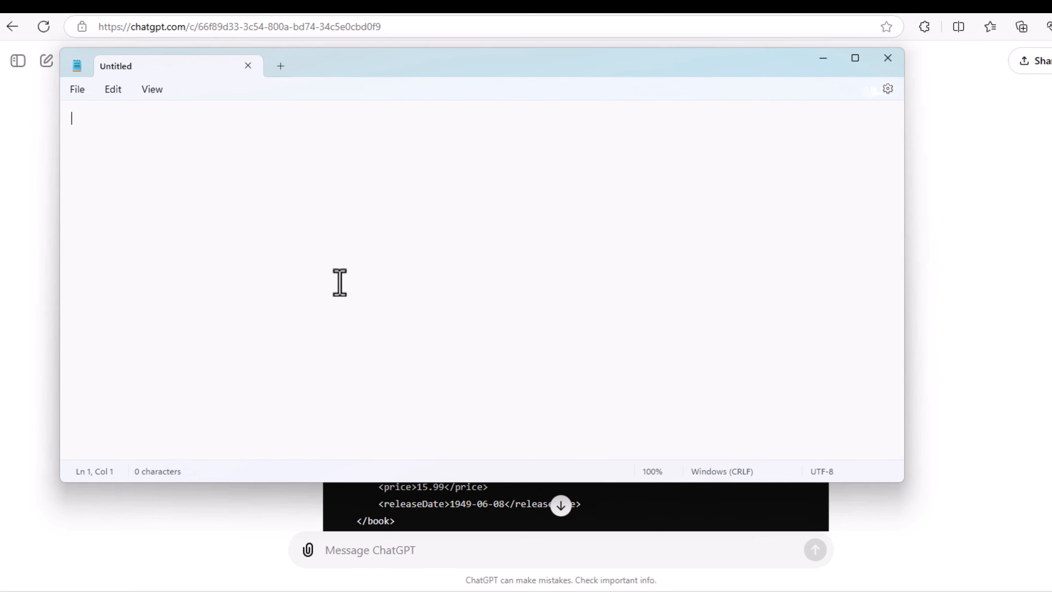
key("ctrl+v")
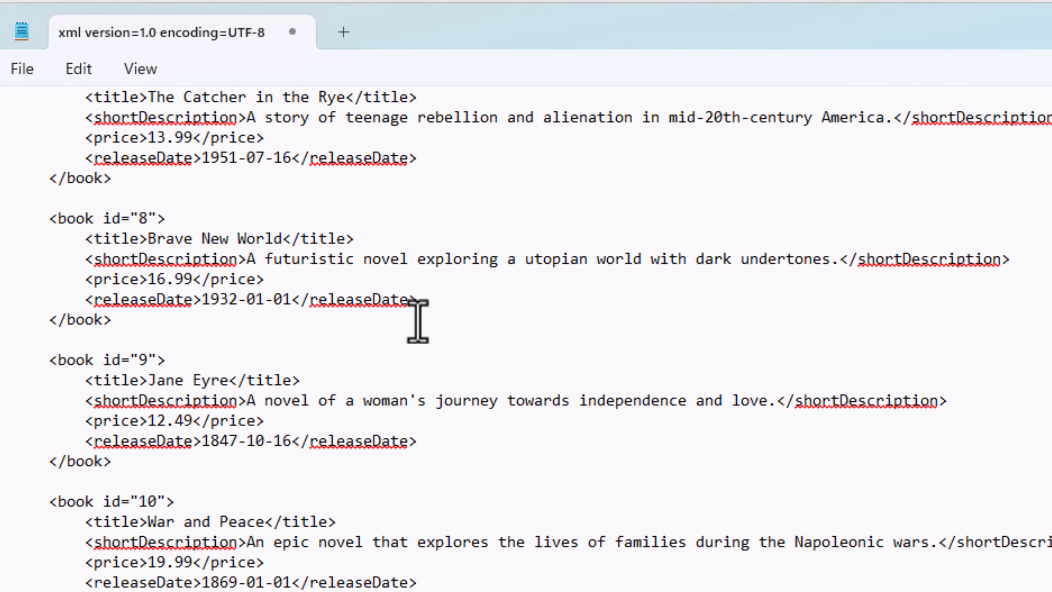
scroll(857, 458, "up", 7)
scroll(870, 450, "up", 5)
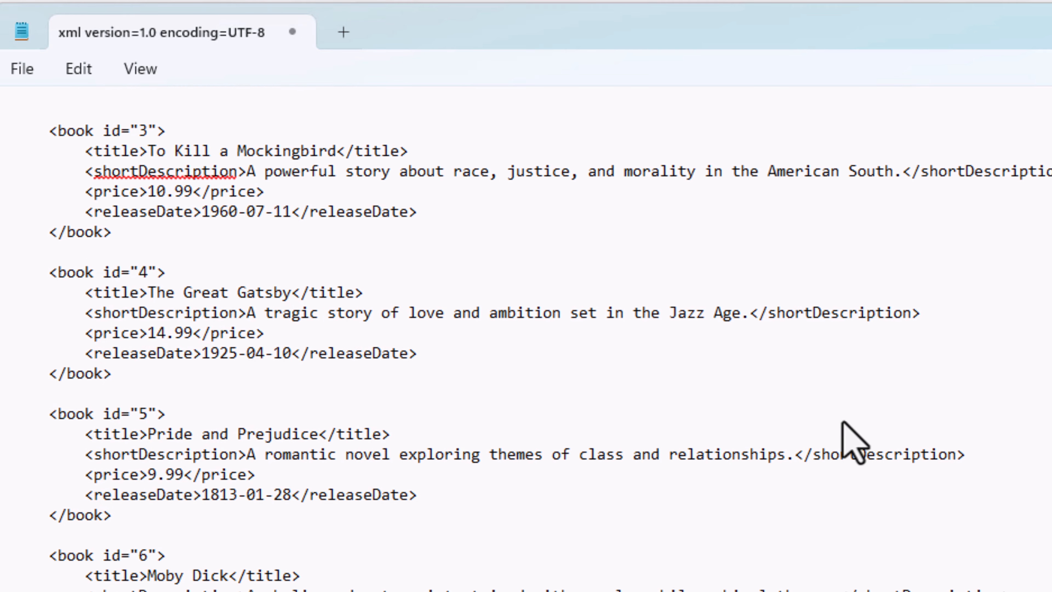
- Save the Notepad document as books_dataset.xml with file type All files
left_click(22, 68)
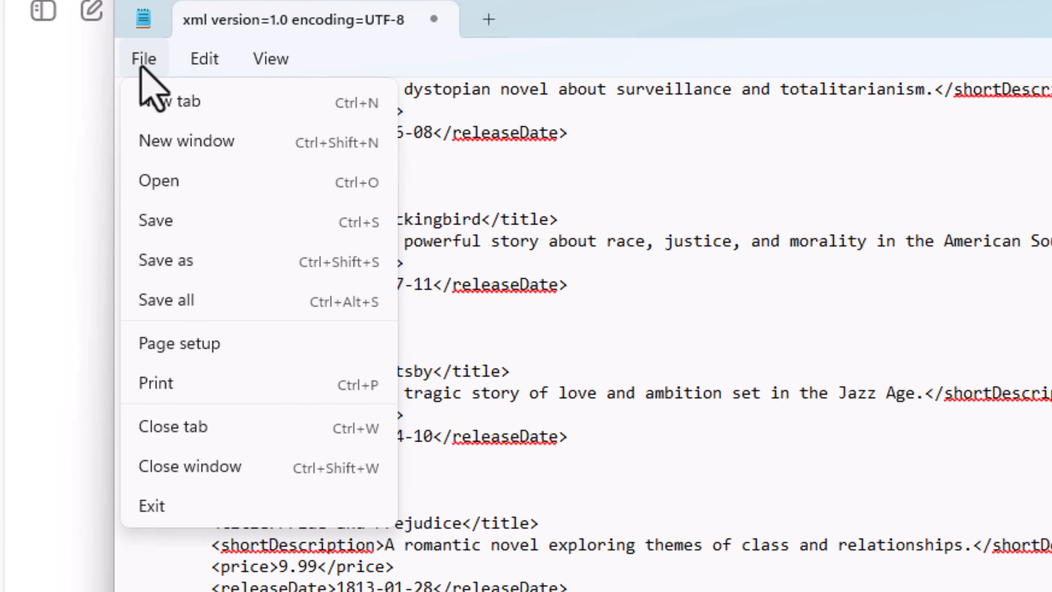
left_click(185, 258)
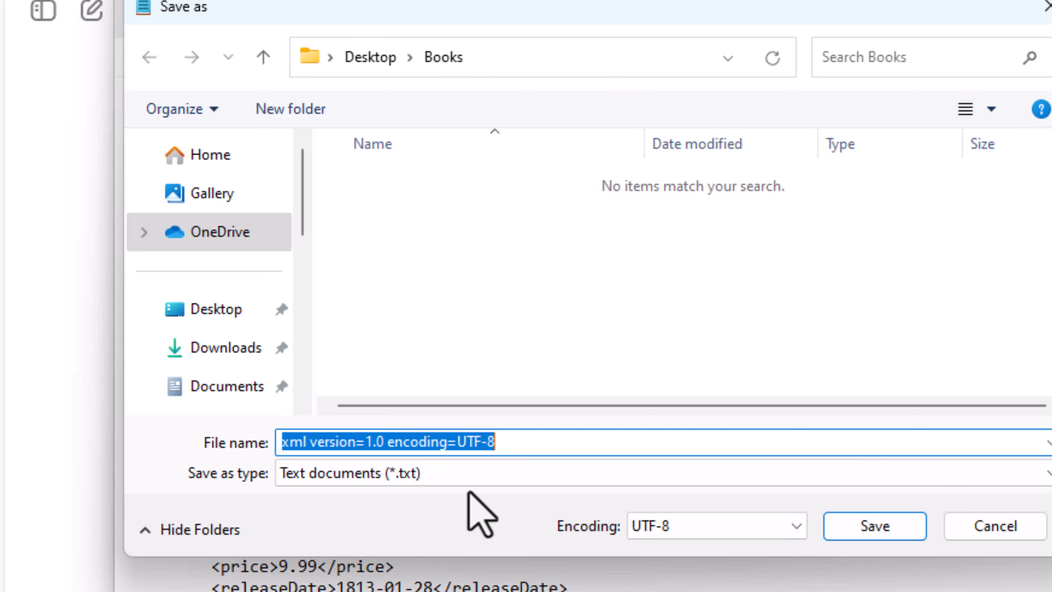
type("books")
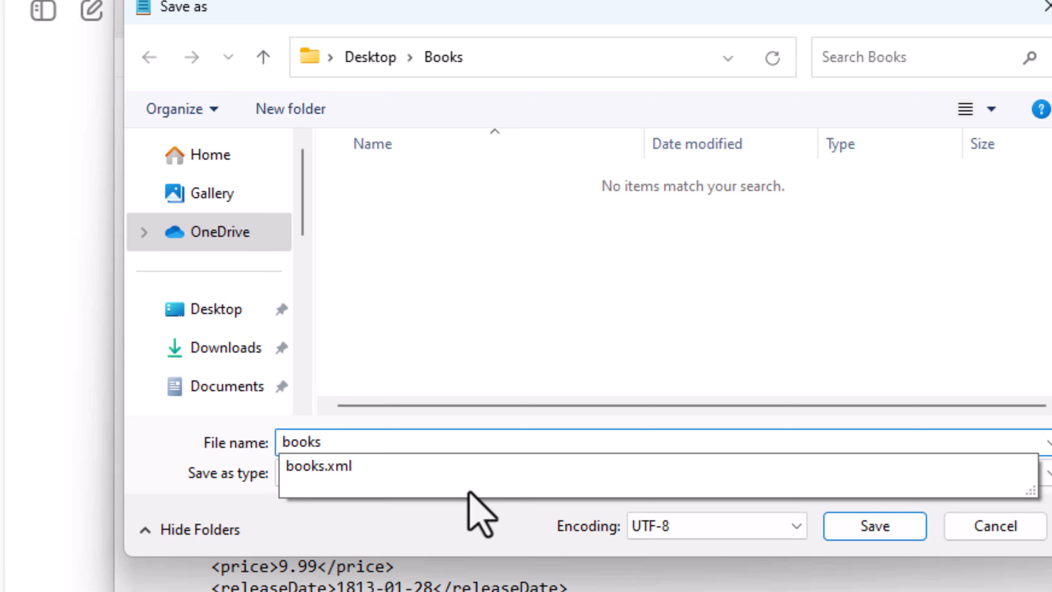
type("_dataset.xml")
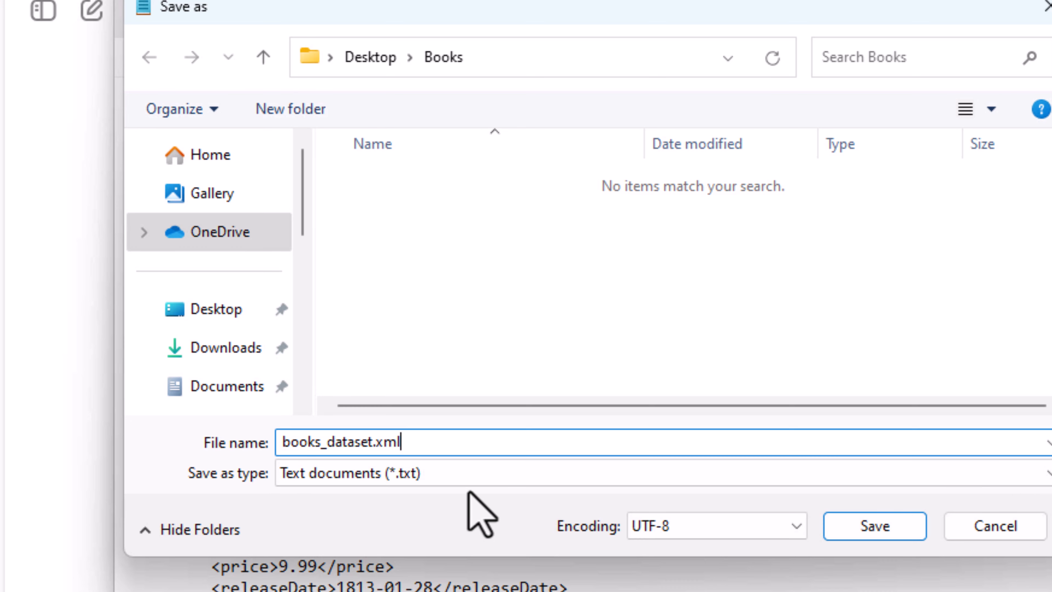
left_click(416, 481)
left_click(377, 515)
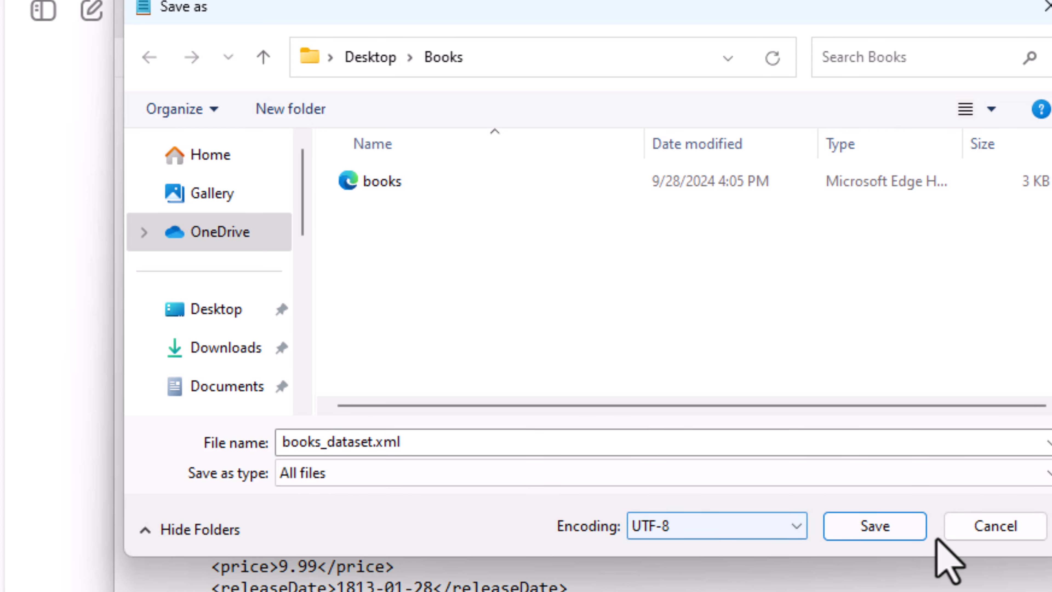
left_click(896, 527)
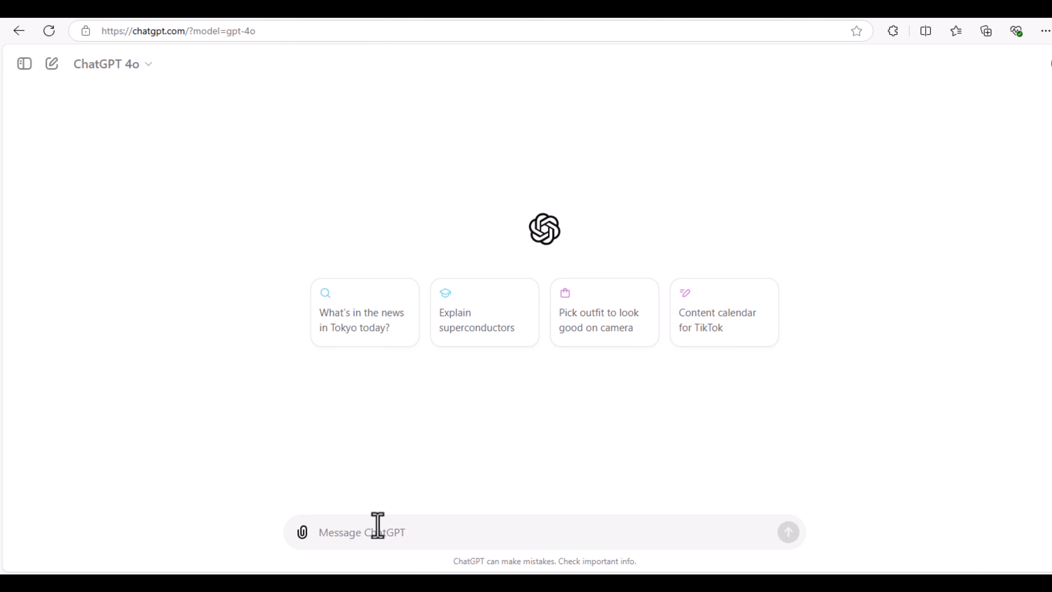
- Start an upload from the computer, then select and right-click Books_Dataset in the Books folder
left_click(302, 532)
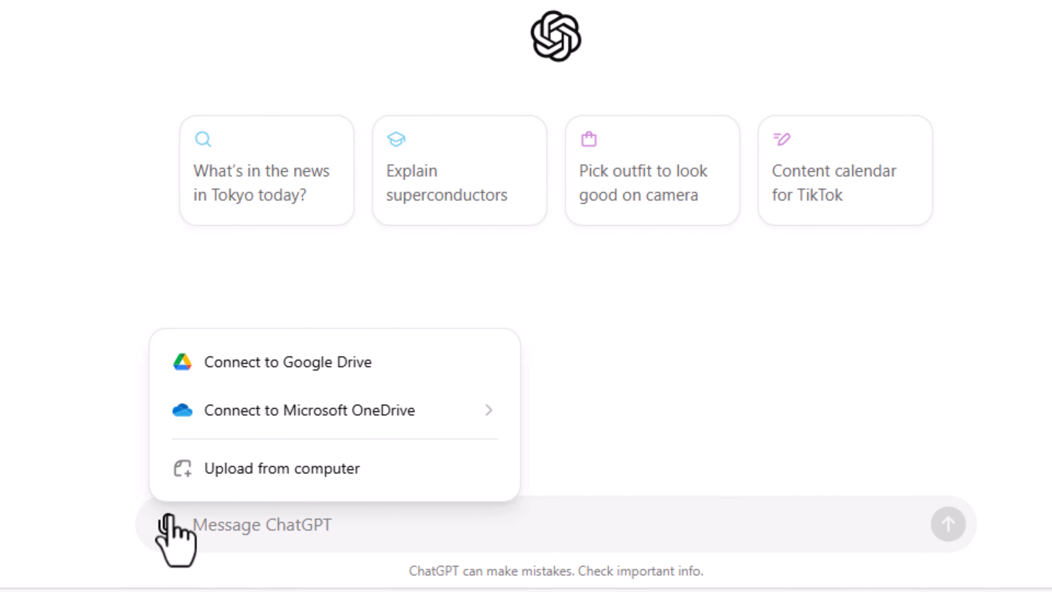
left_click(220, 468)
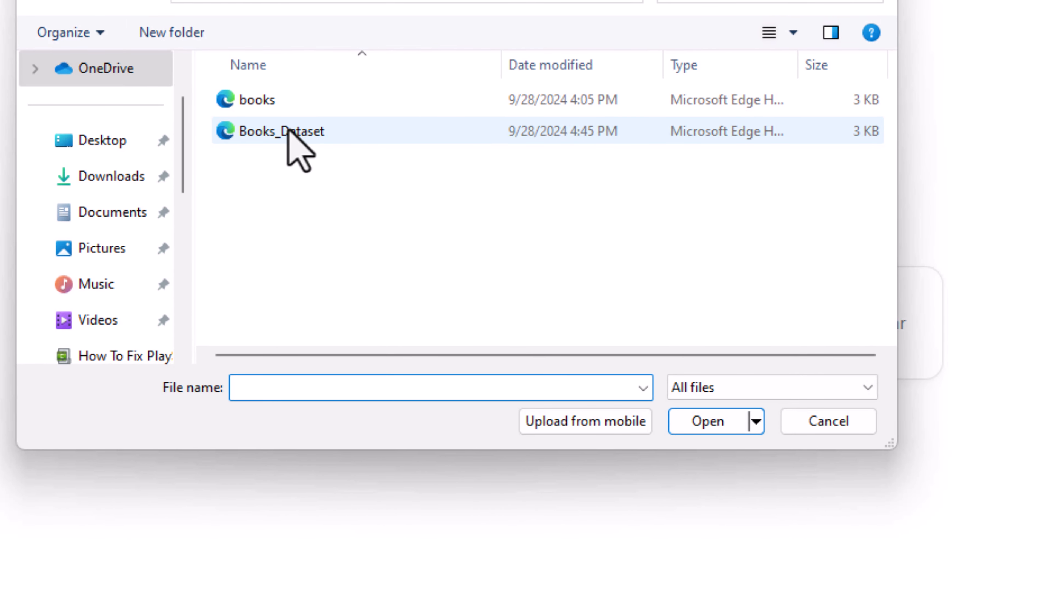
left_click(290, 132)
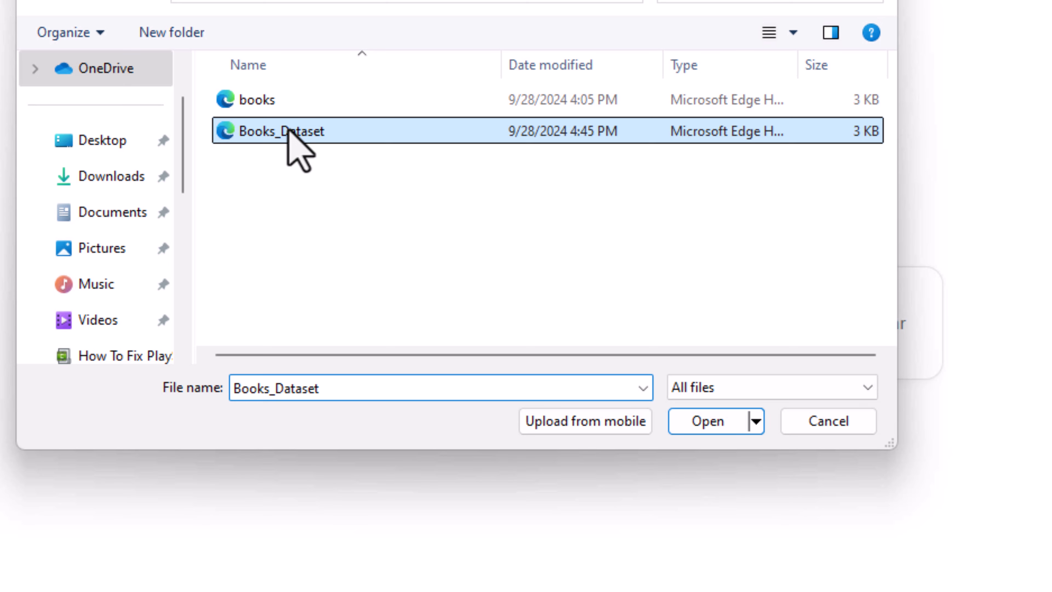
right_click(288, 132)
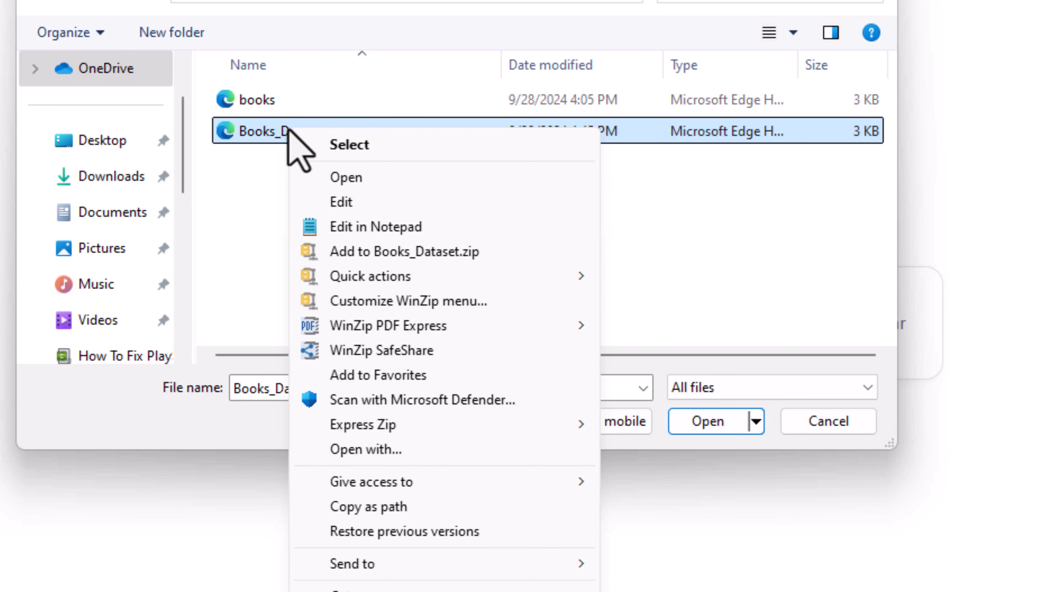
- Open Books_Dataset.xml in Notepad and review its library of books 201 to 210
left_click(342, 196)
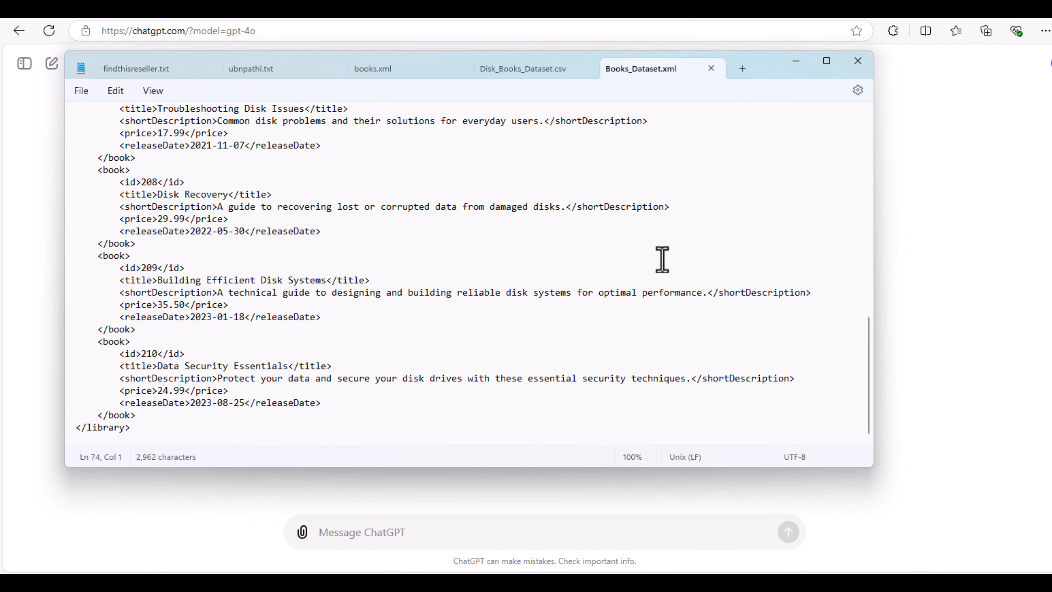
scroll(662, 260, "up", 9)
scroll(663, 265, "up", 8)
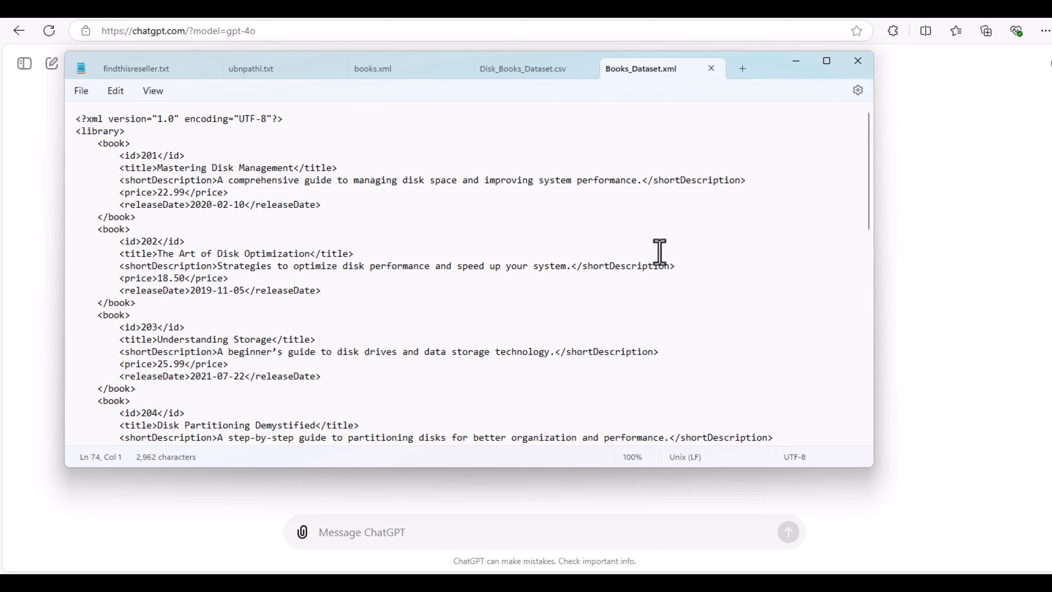
scroll(660, 252, "down", 1)
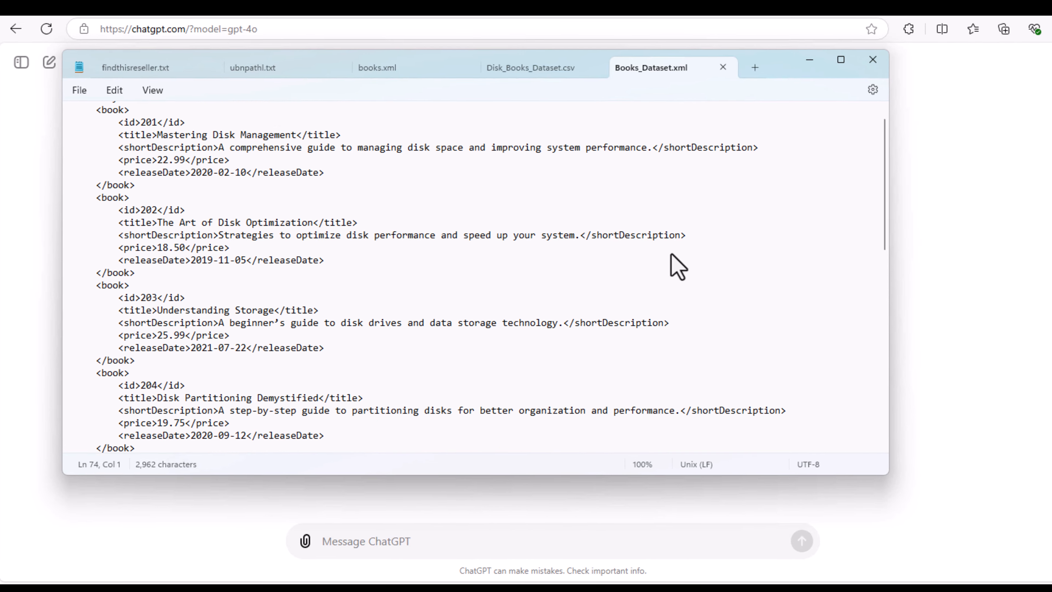
scroll(672, 256, "up", 1)
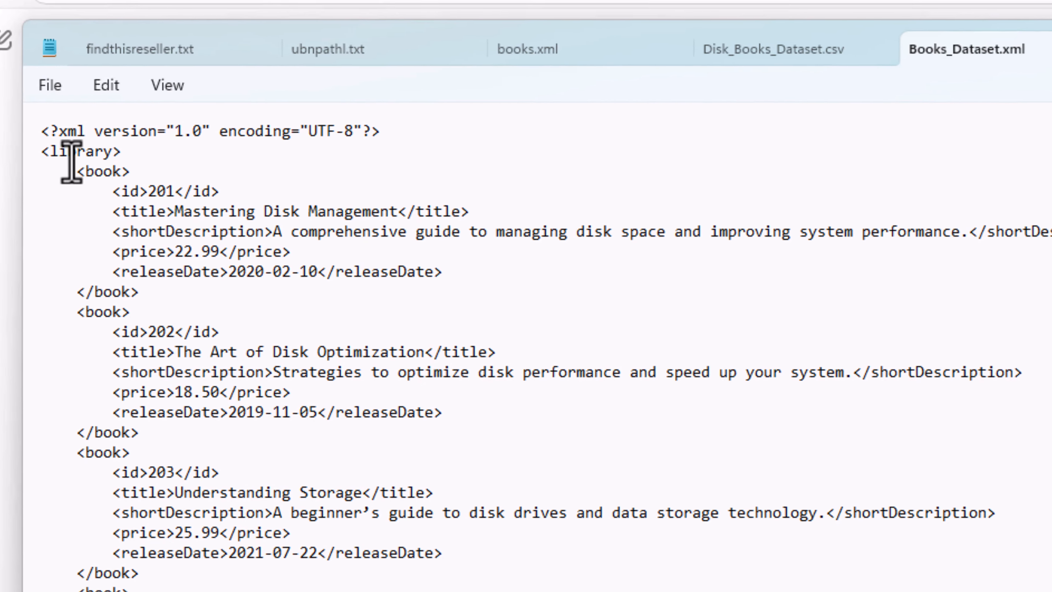
left_click_drag(41, 132, 82, 132)
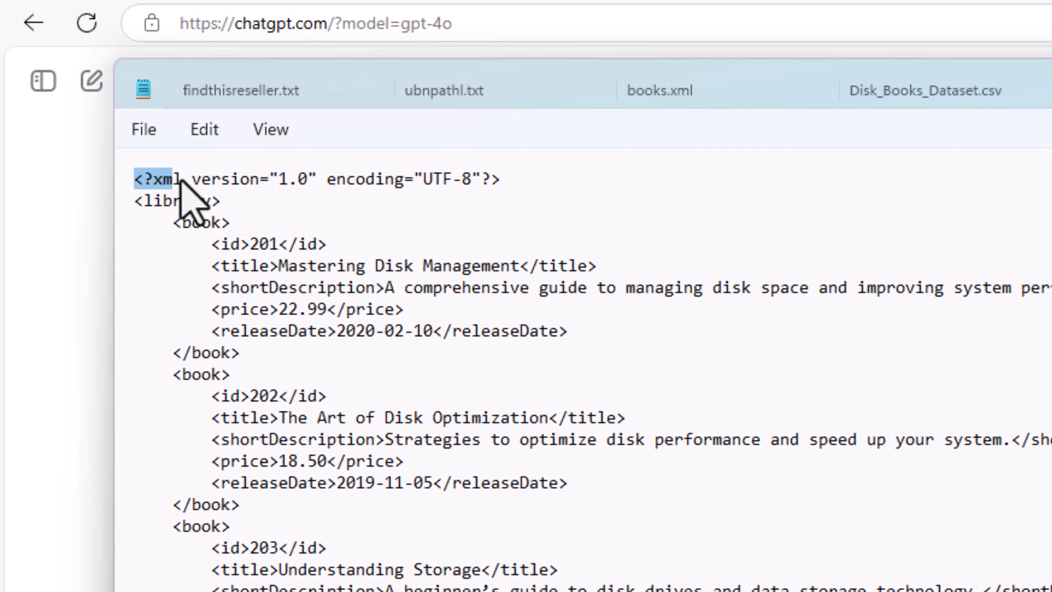
left_click_drag(182, 179, 183, 177)
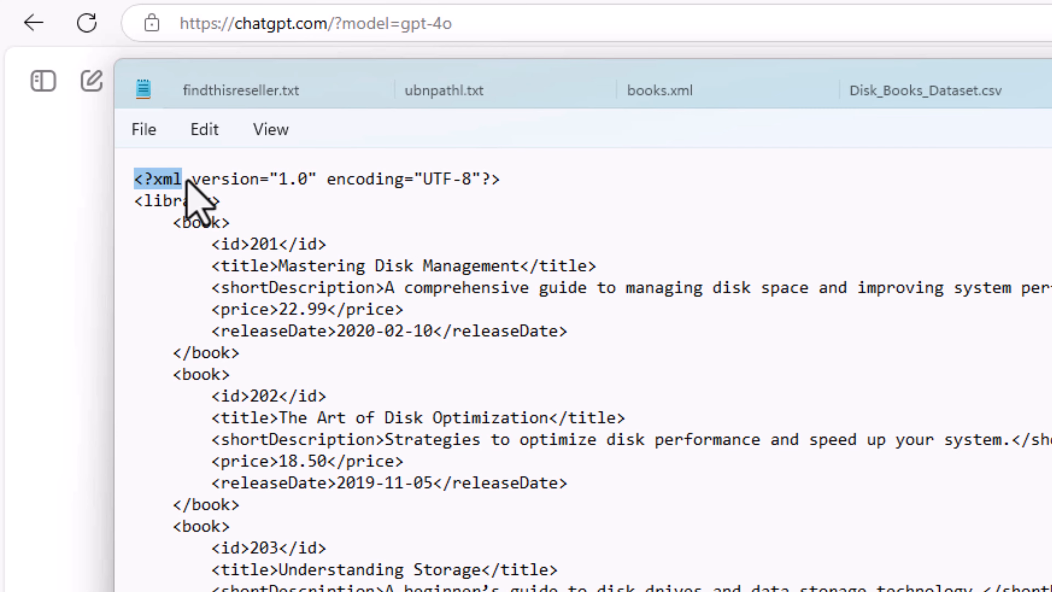
left_click(472, 417)
- Scroll to the end of the file and attach Books_Dataset.xml to the chat
scroll(566, 448, "down", 1)
scroll(566, 447, "down", 15)
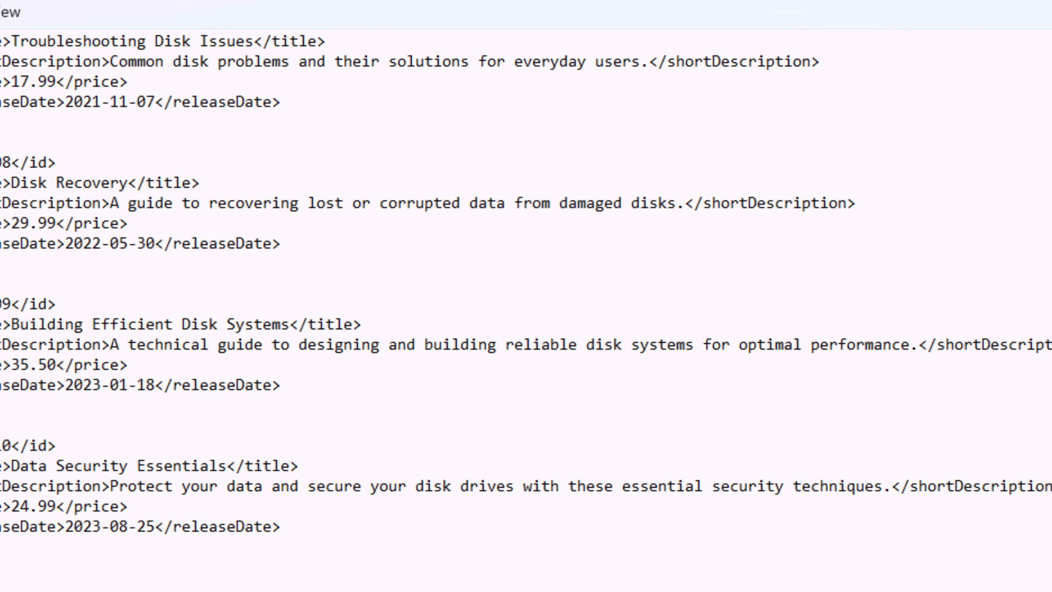
left_click(792, 481)
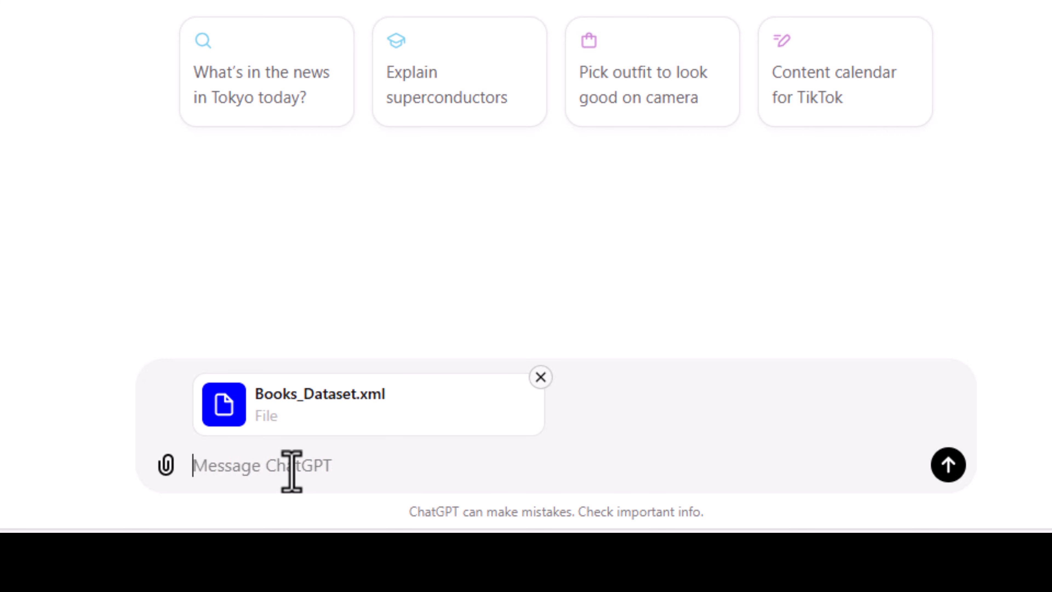
- Send 'Please convert attached file to excel format' along with Books_Dataset.xml
type("Please conv")
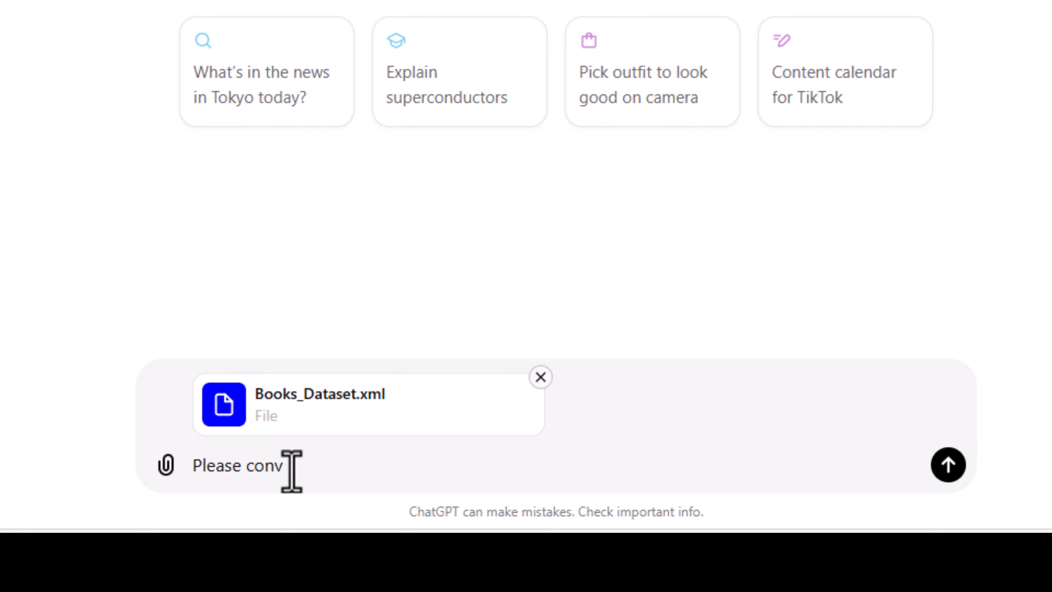
type("ert attached file to excel format")
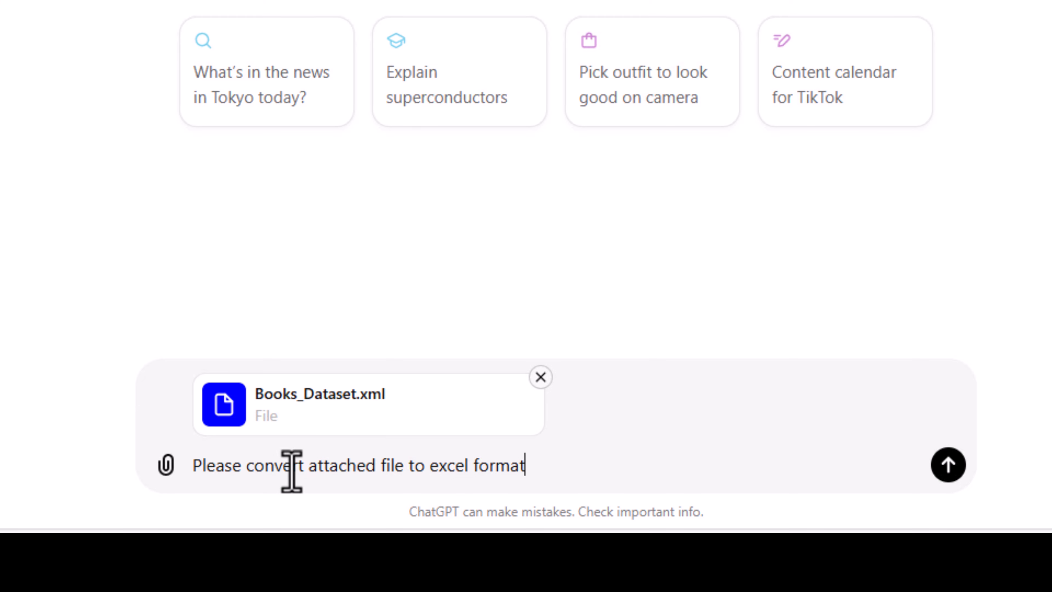
key("Return")
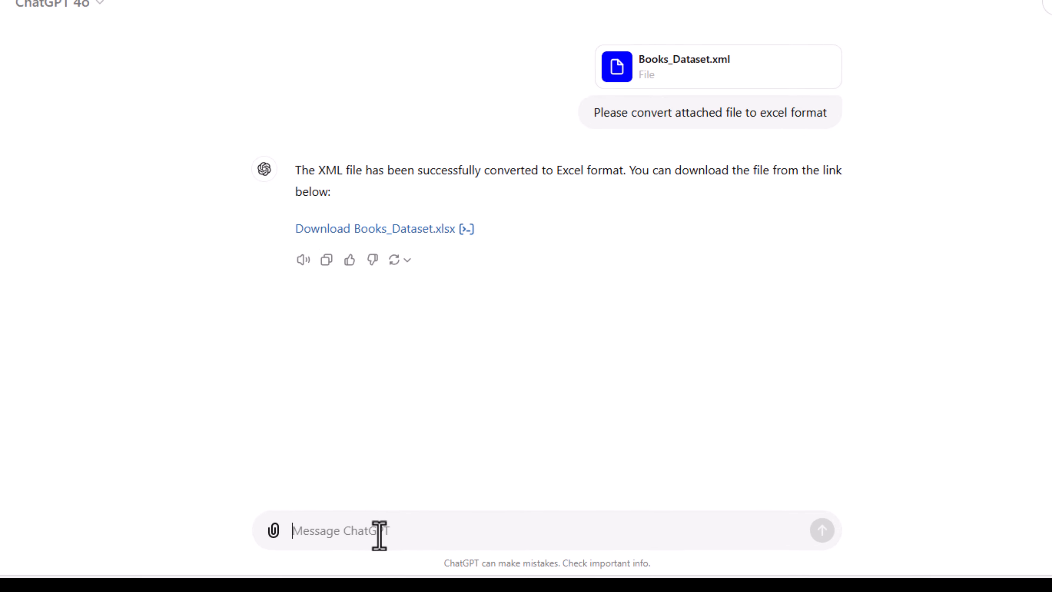
- Ask ChatGPT to show the books on screen, browse the Books Dataset table, and download it as CSV
type("please also show on screen")
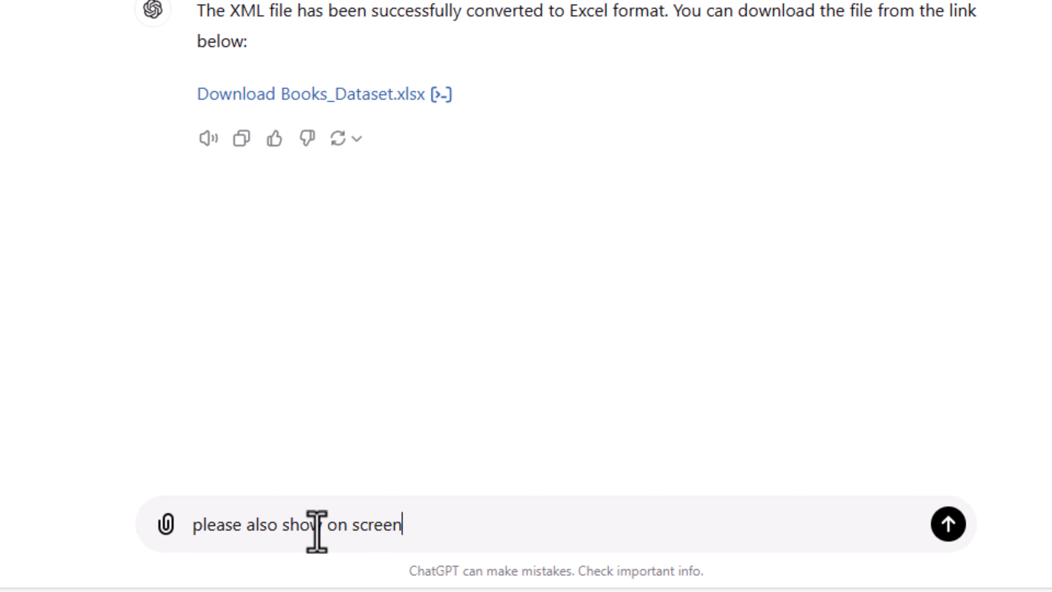
key("Return")
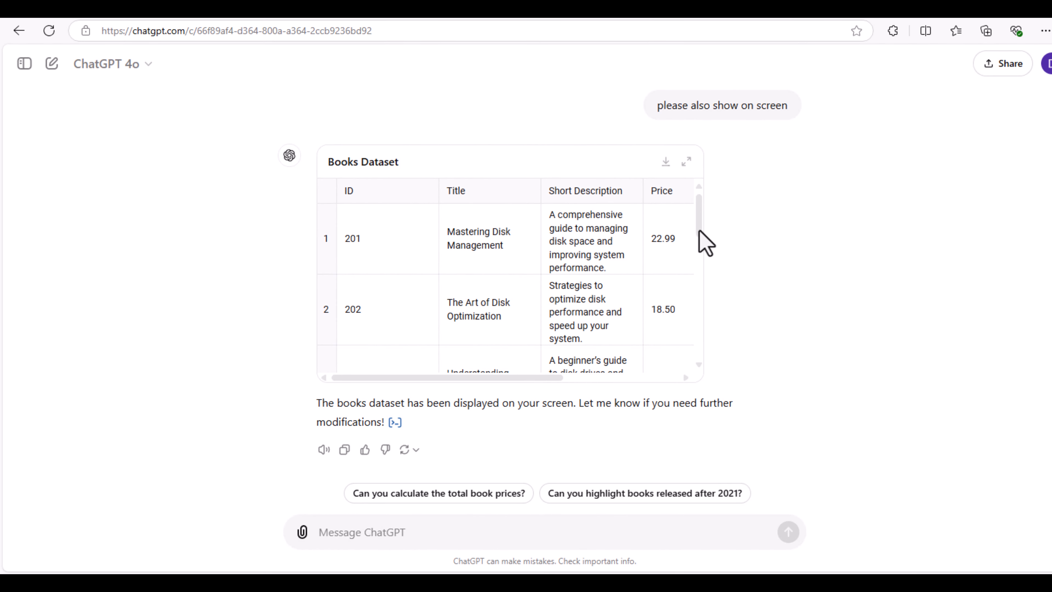
left_click_drag(699, 220, 690, 293)
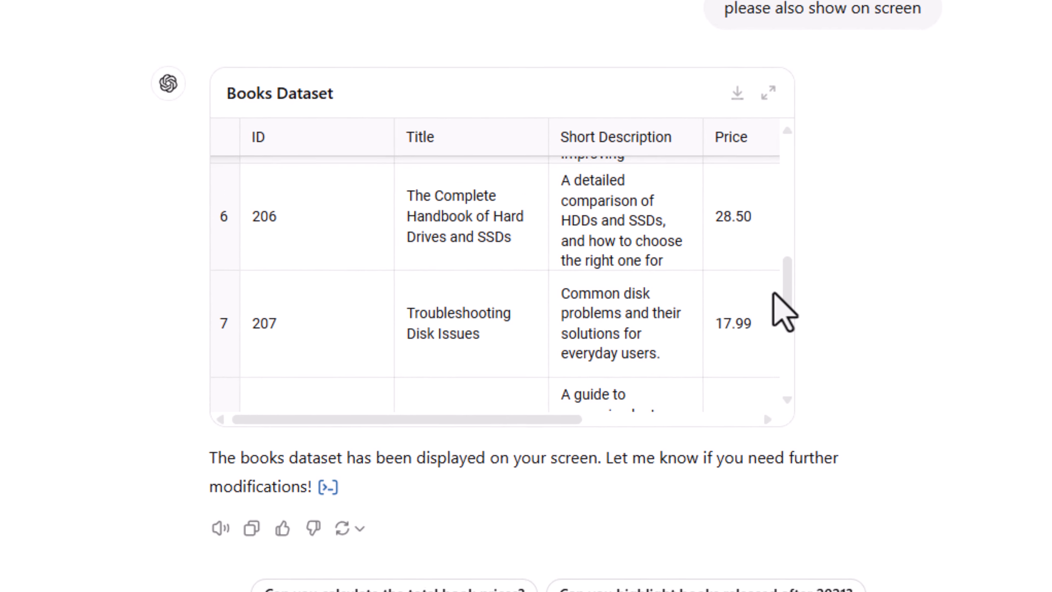
left_click_drag(773, 293, 810, 170)
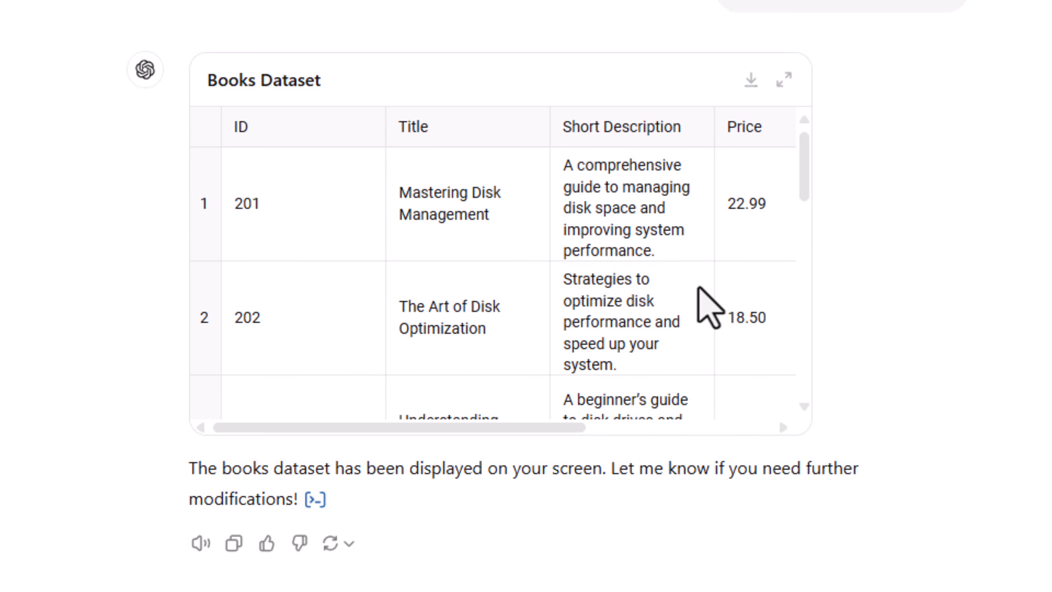
left_click_drag(493, 429, 404, 424)
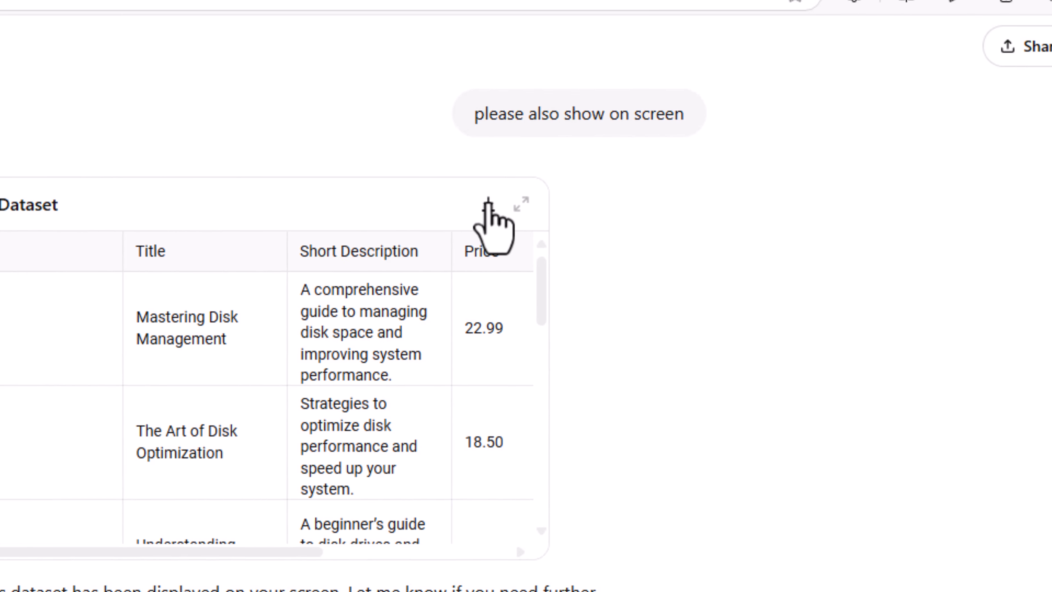
left_click(489, 202)
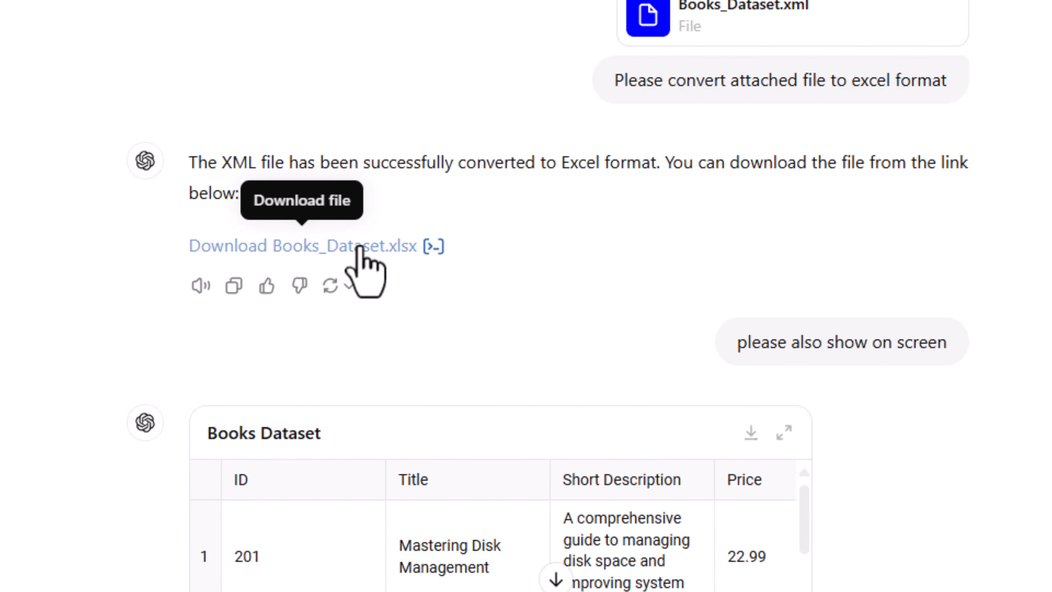
scroll(1037, 309, "down", 5)
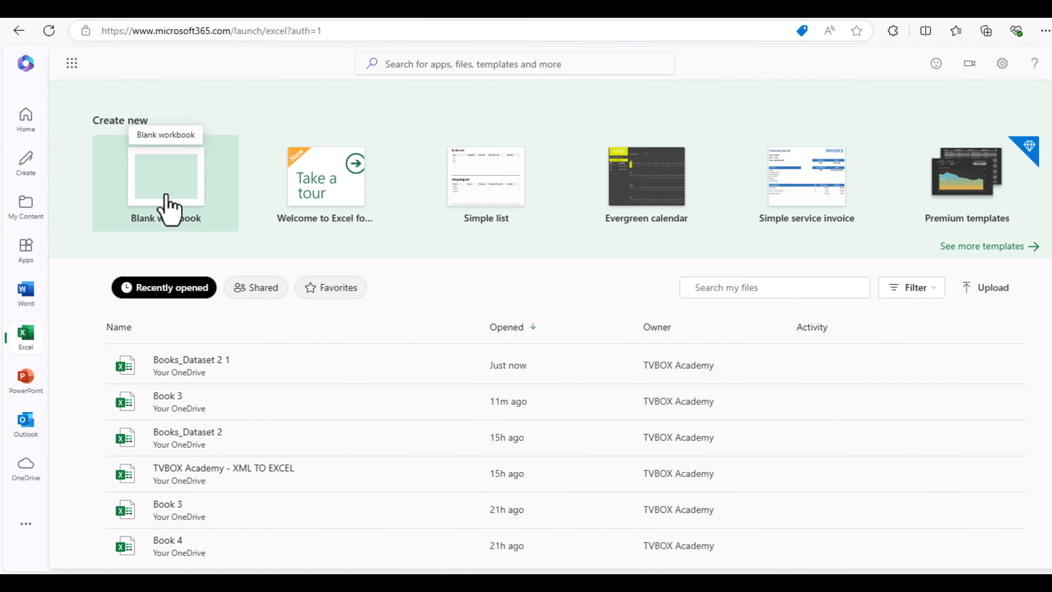
- Create a new blank workbook, Book 4, from the Excel start page
left_click(168, 208)
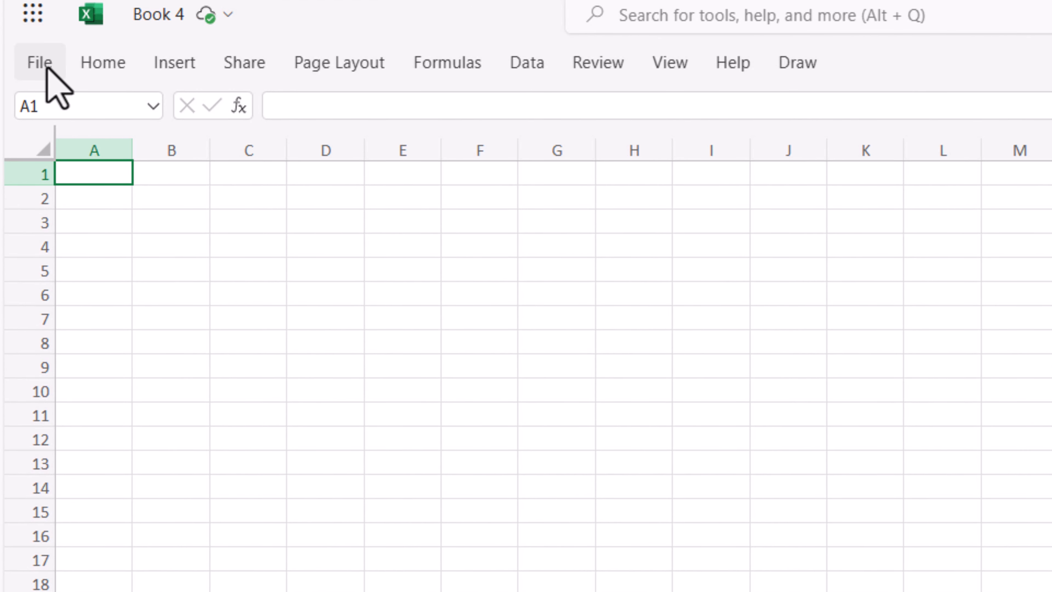
- Open Books_Dataset.csv from this computer in Excel for the web
left_click(43, 68)
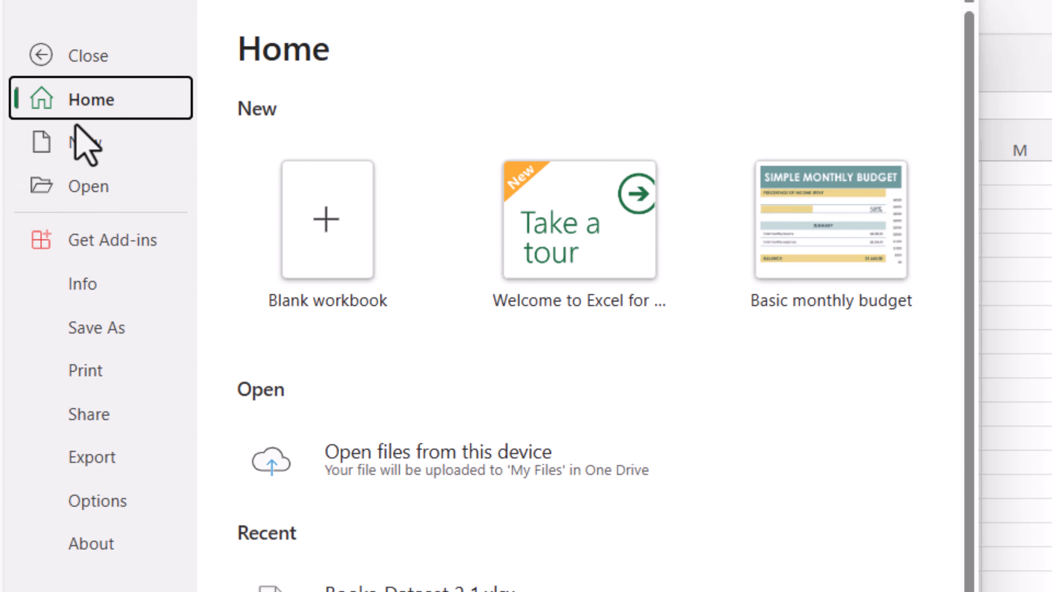
left_click(83, 188)
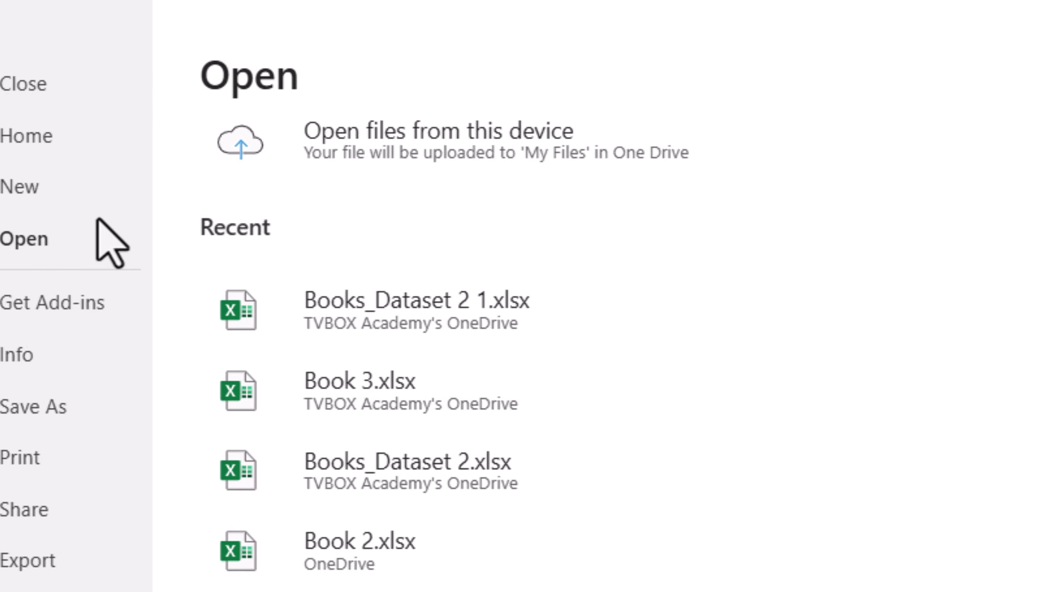
left_click(451, 152)
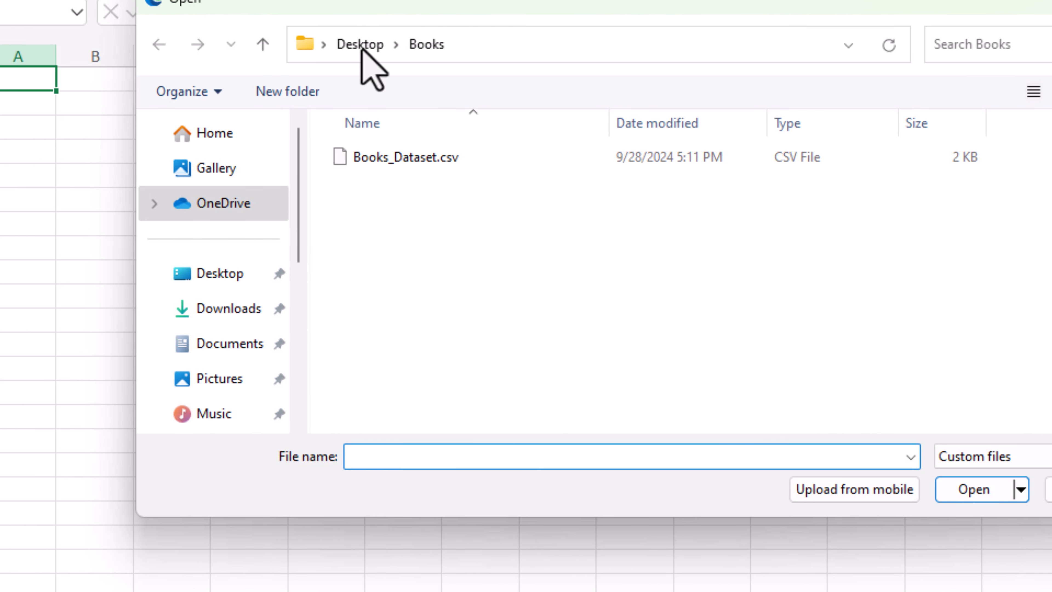
left_click(394, 157)
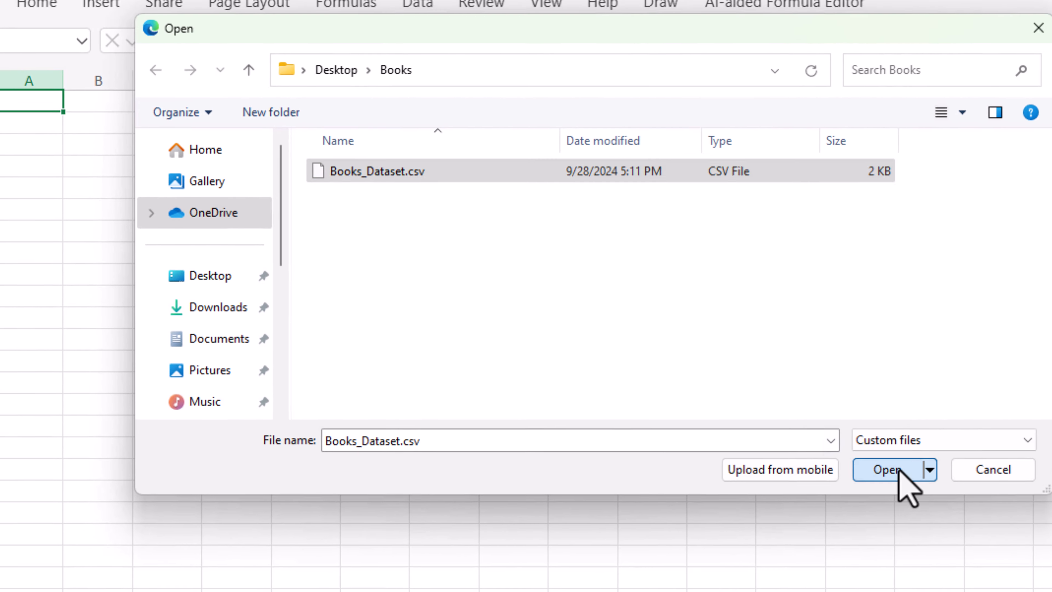
left_click(974, 489)
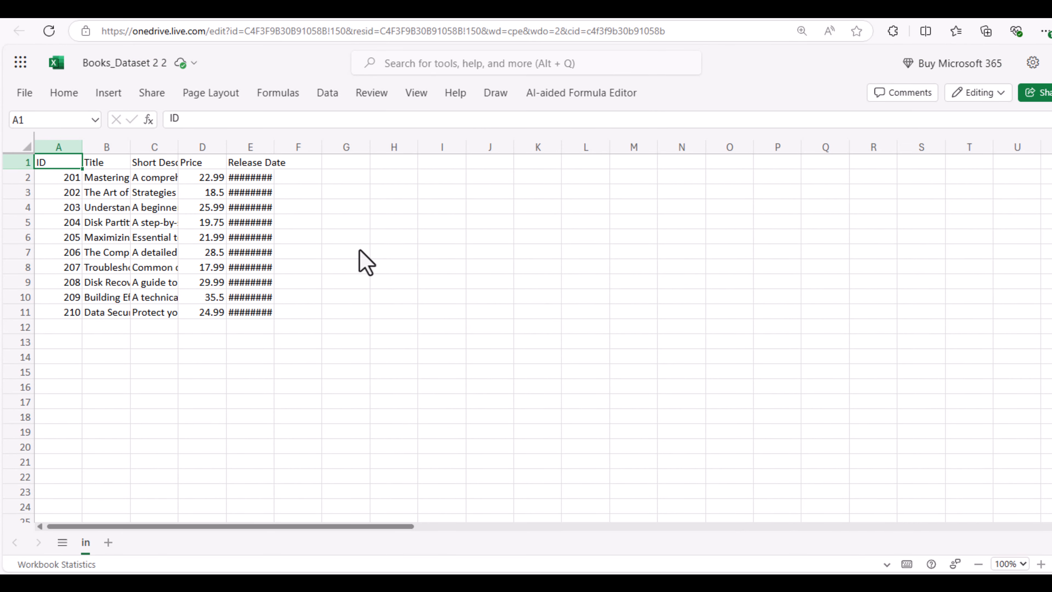
- AutoFit columns A to E (ID, Title, Short Description, Price, Release Date) and keep the table
double_click(82, 149)
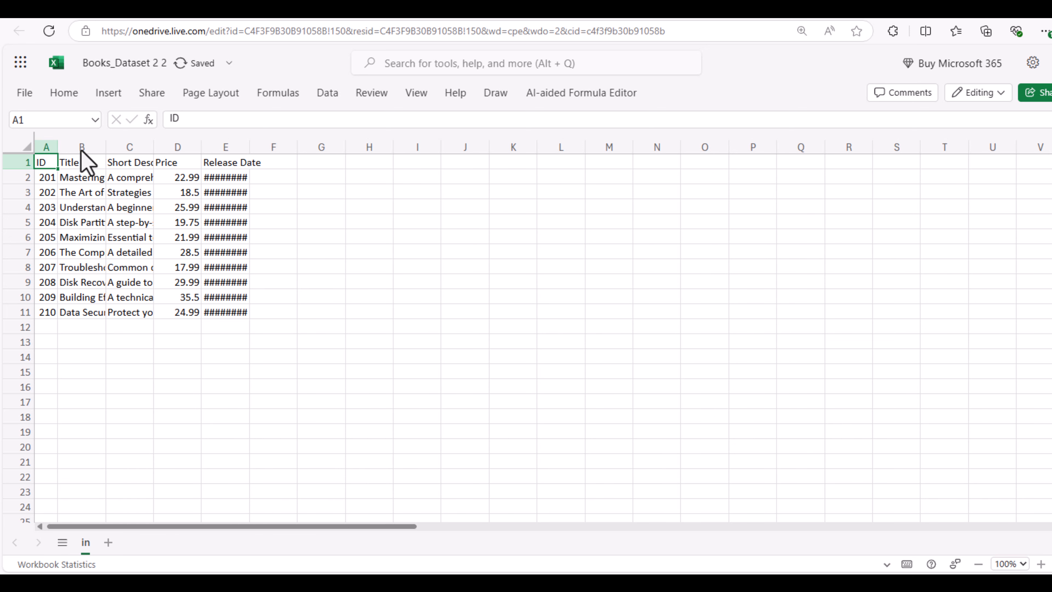
double_click(106, 148)
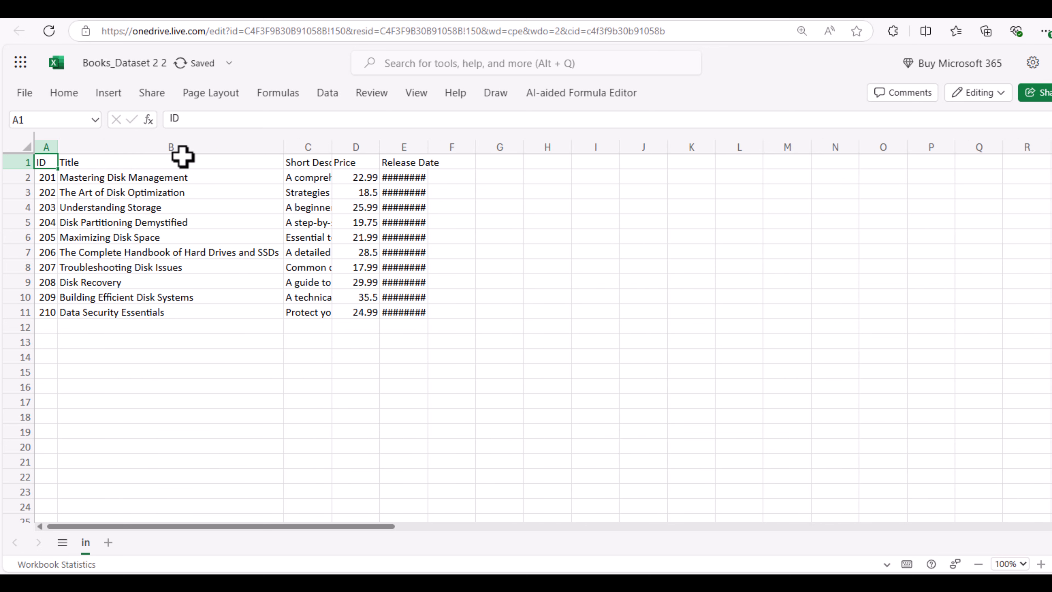
double_click(333, 148)
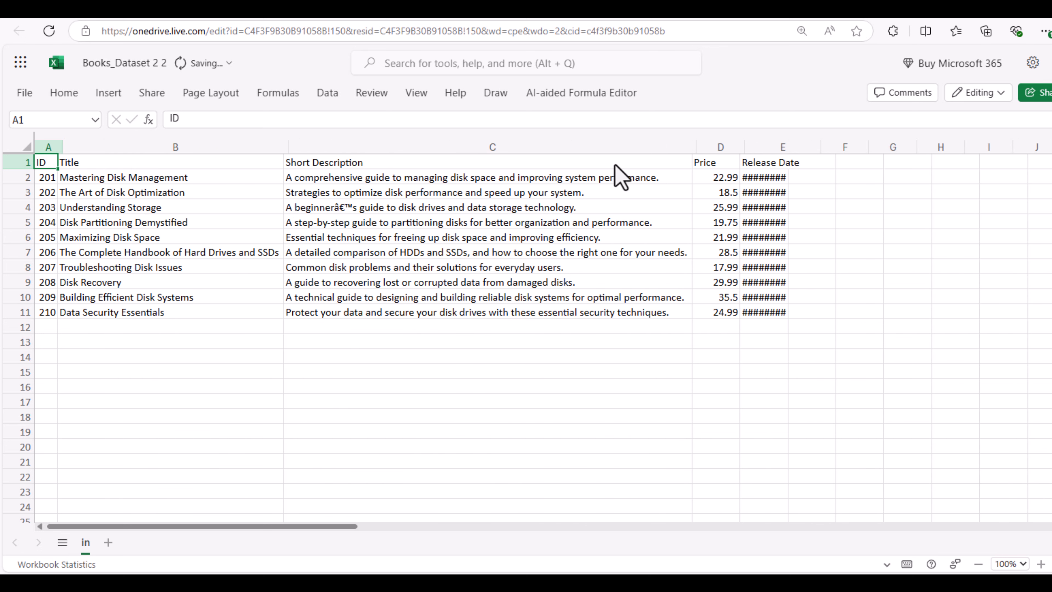
double_click(731, 148)
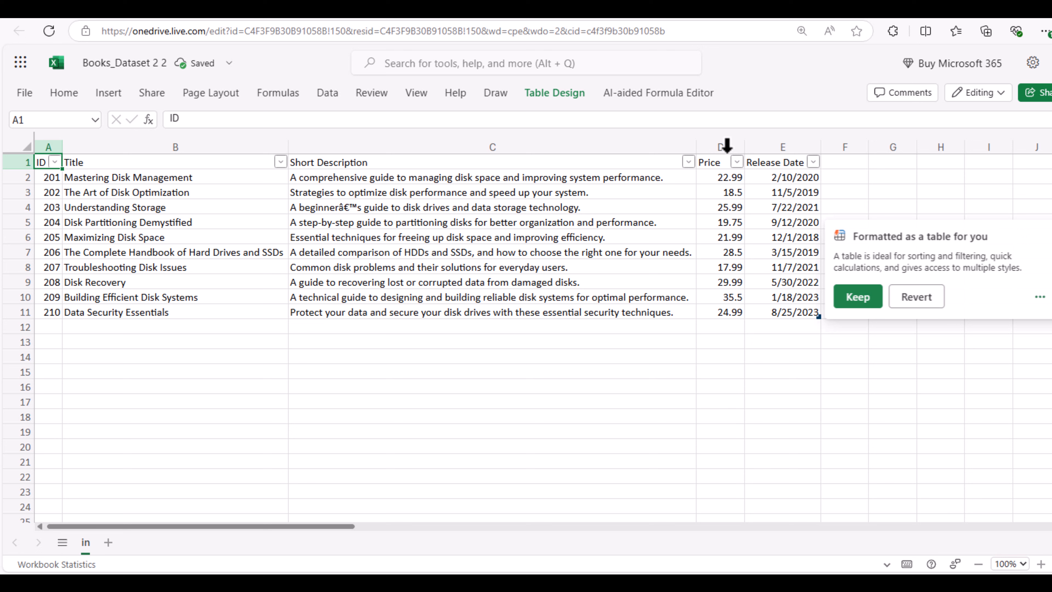
double_click(745, 147)
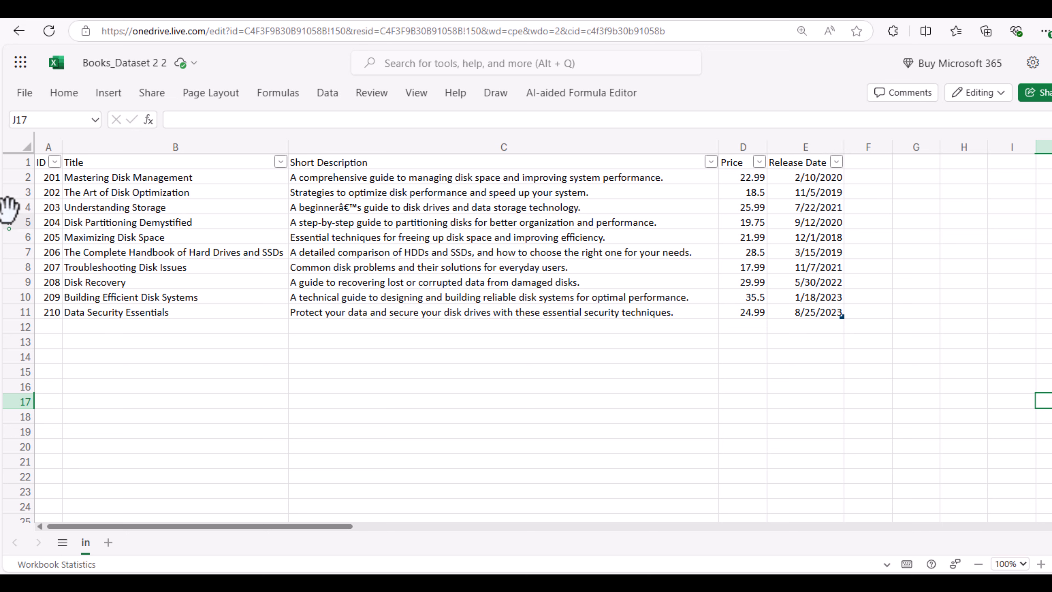
- Select the whole sheet and apply the Light Blue banded Format As Table style
left_click(26, 146)
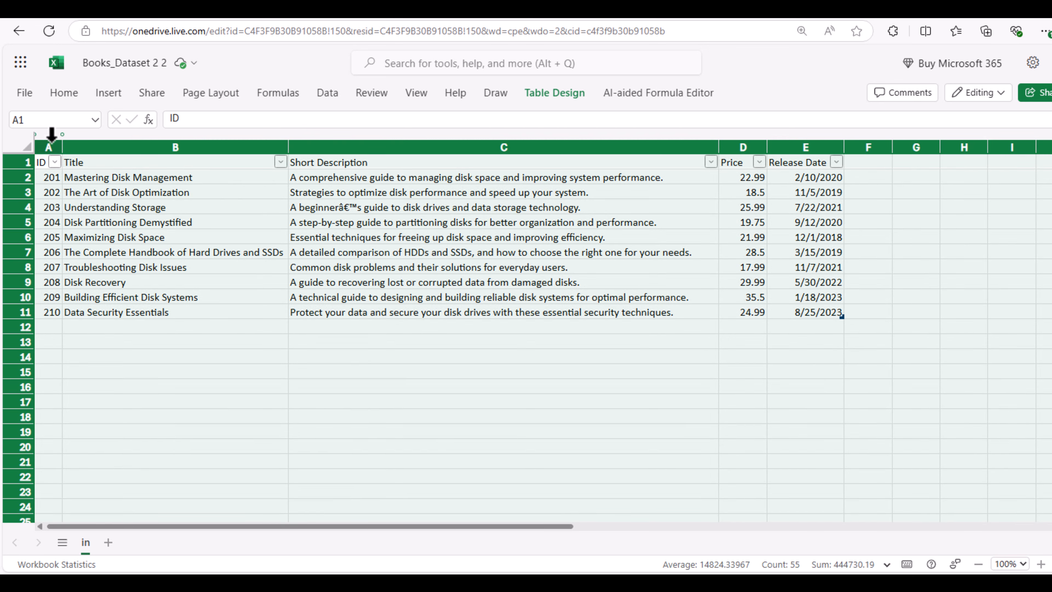
left_click(64, 93)
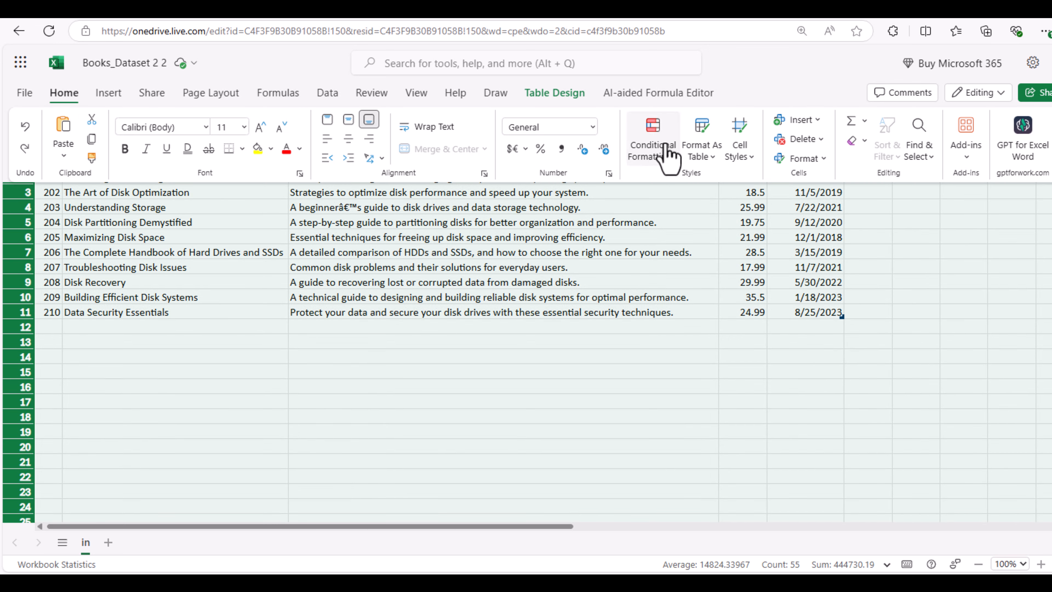
left_click(703, 137)
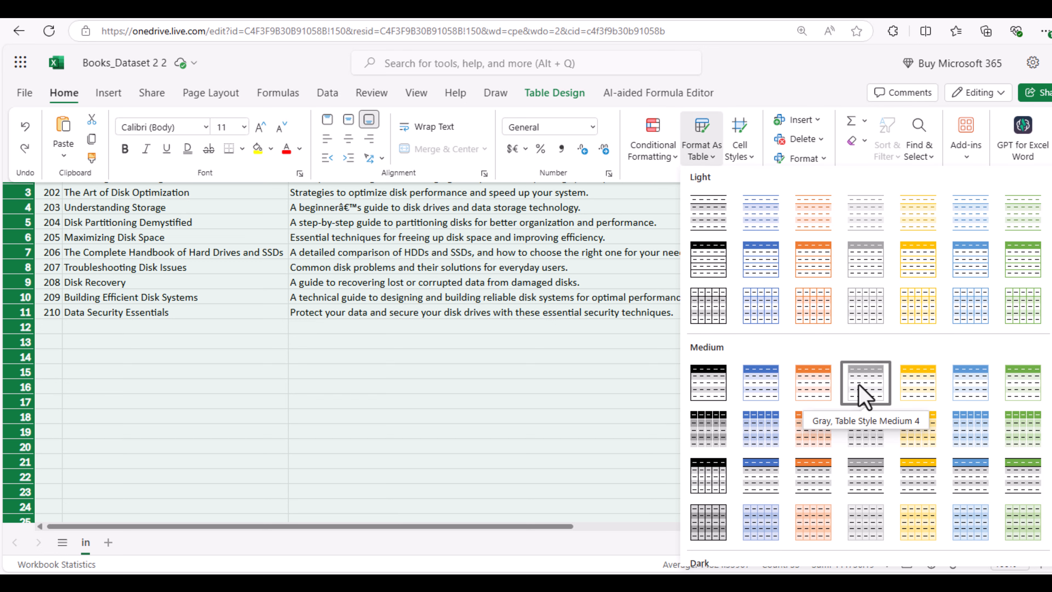
scroll(900, 390, "down", 3)
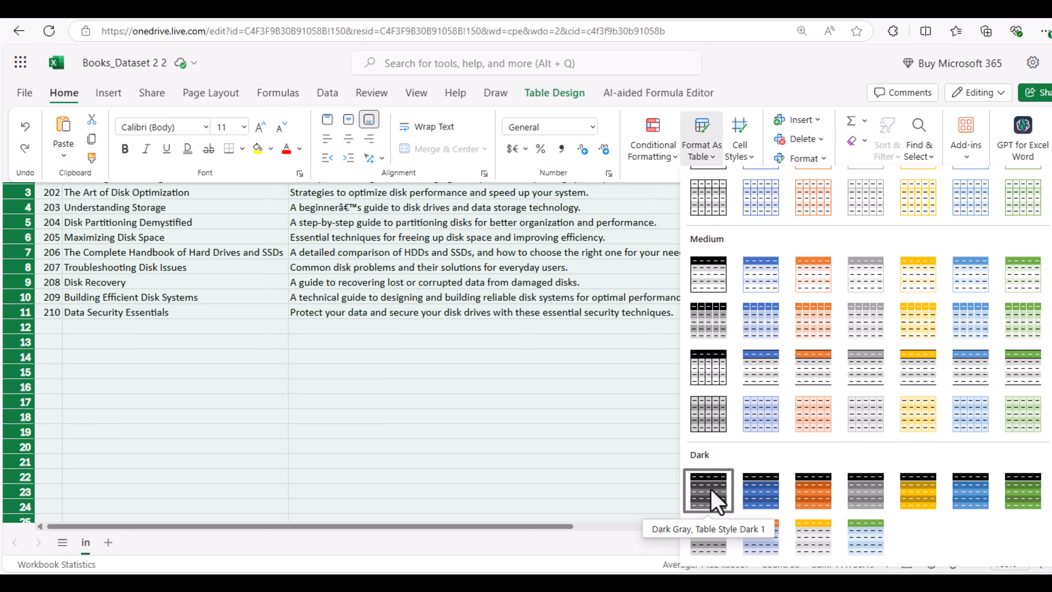
scroll(900, 358, "up", 3)
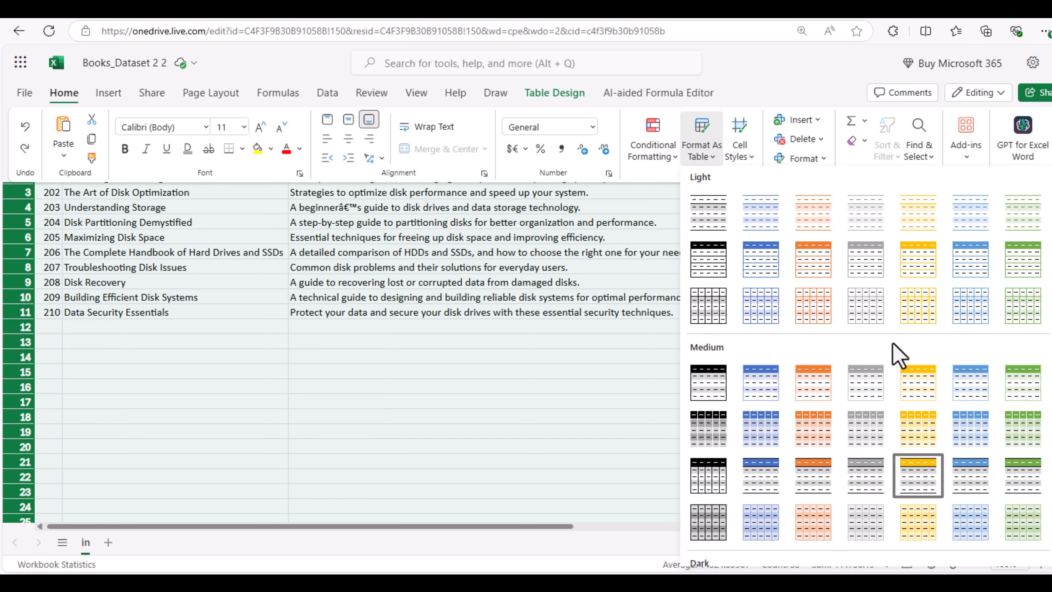
left_click(771, 228)
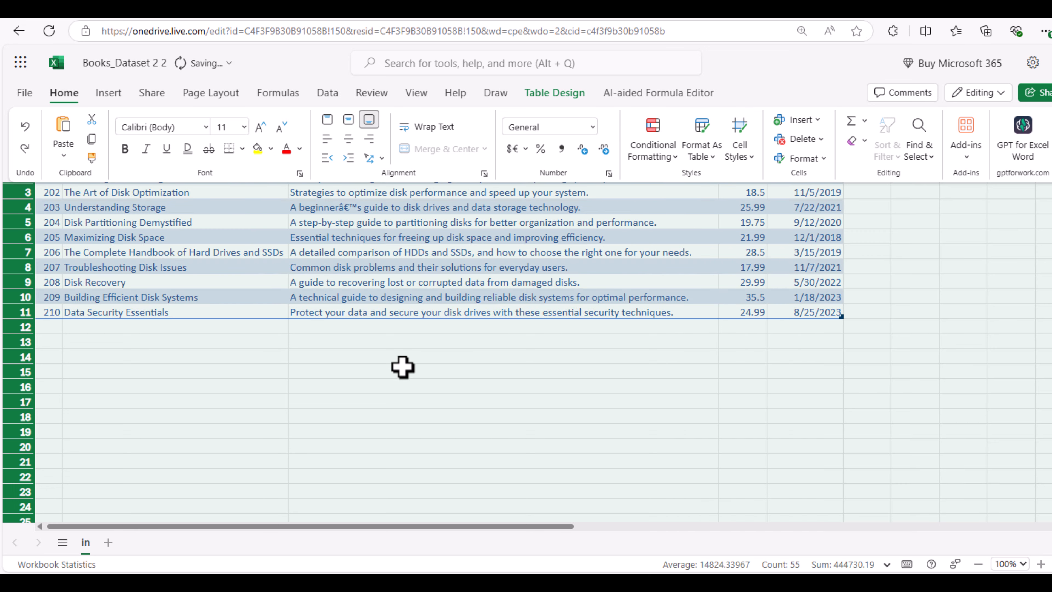
left_click(394, 339)
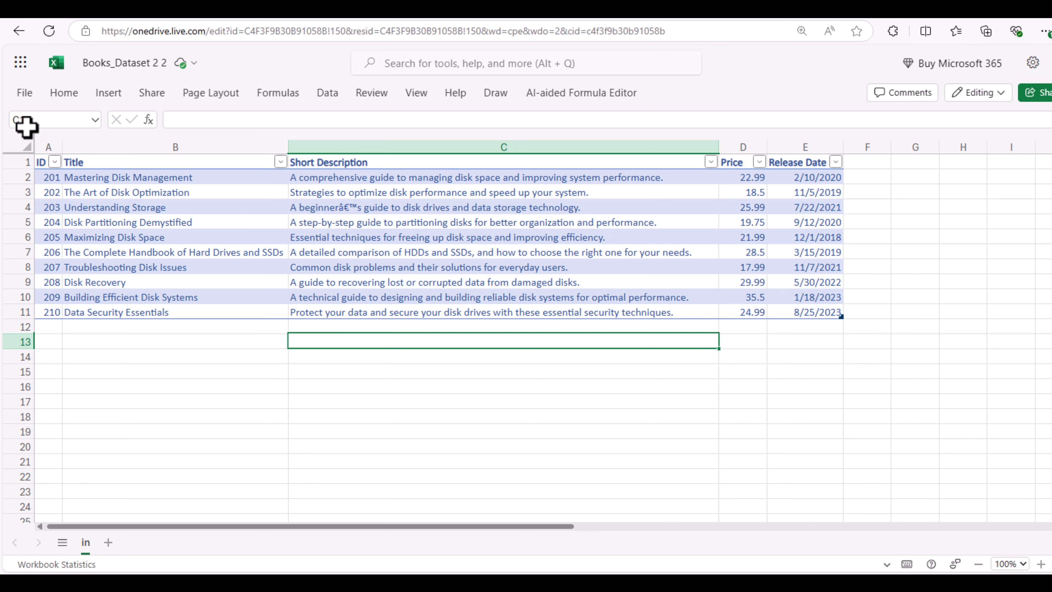
- Open the print preview of the books sheet
left_click(25, 93)
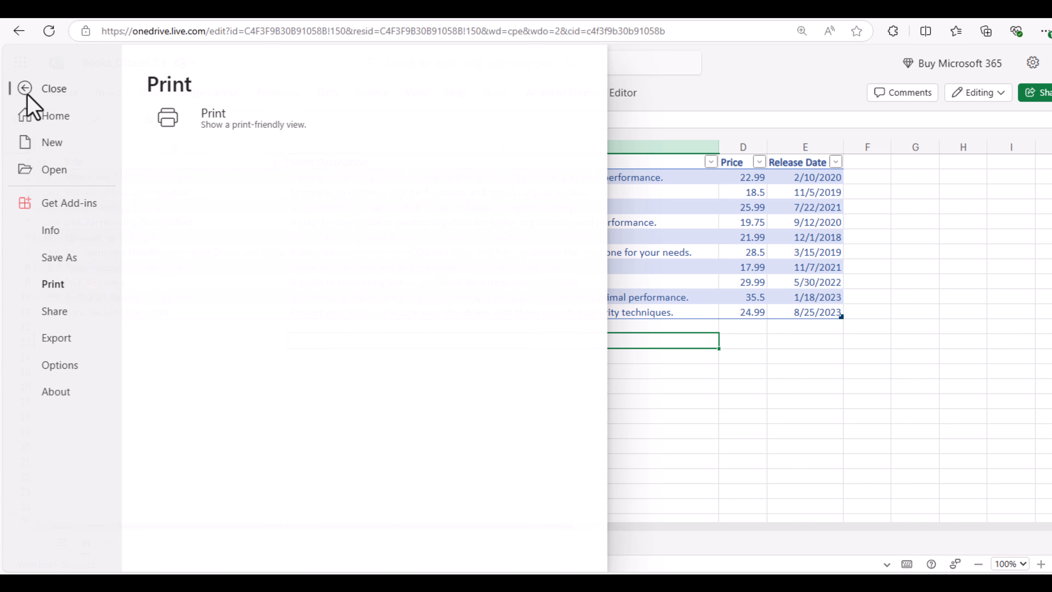
left_click(231, 137)
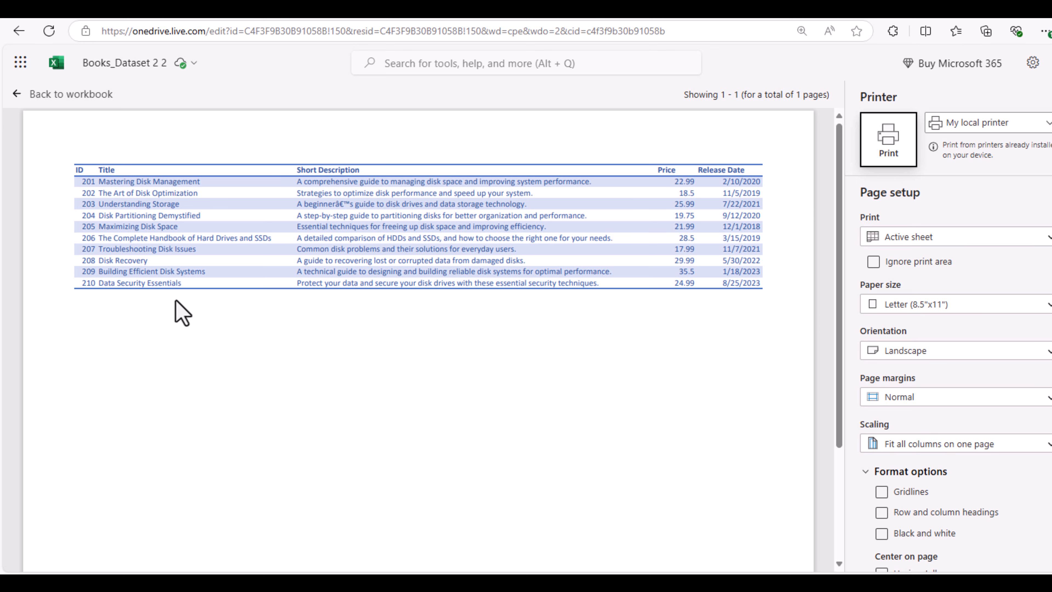
scroll(995, 475, "down", 2)
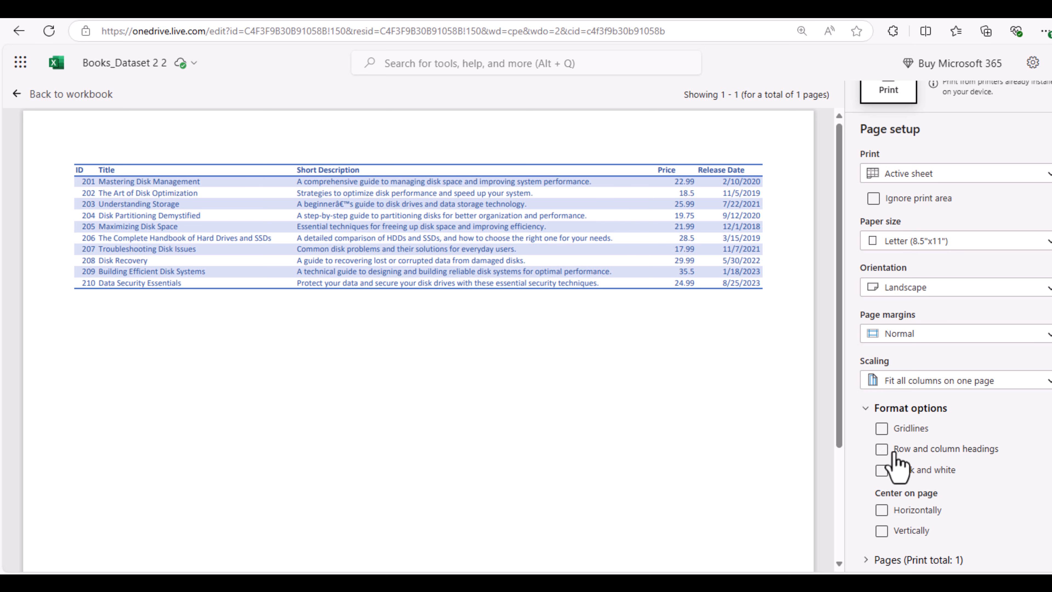
- Print with gridlines and row and column headings, leaving black and white off
left_click(882, 431)
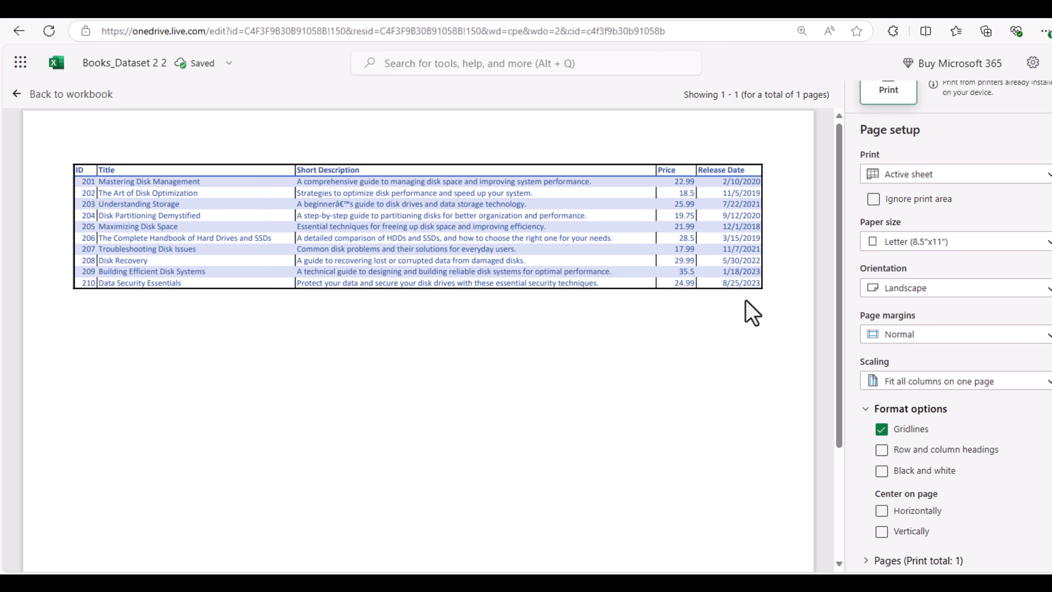
left_click(882, 451)
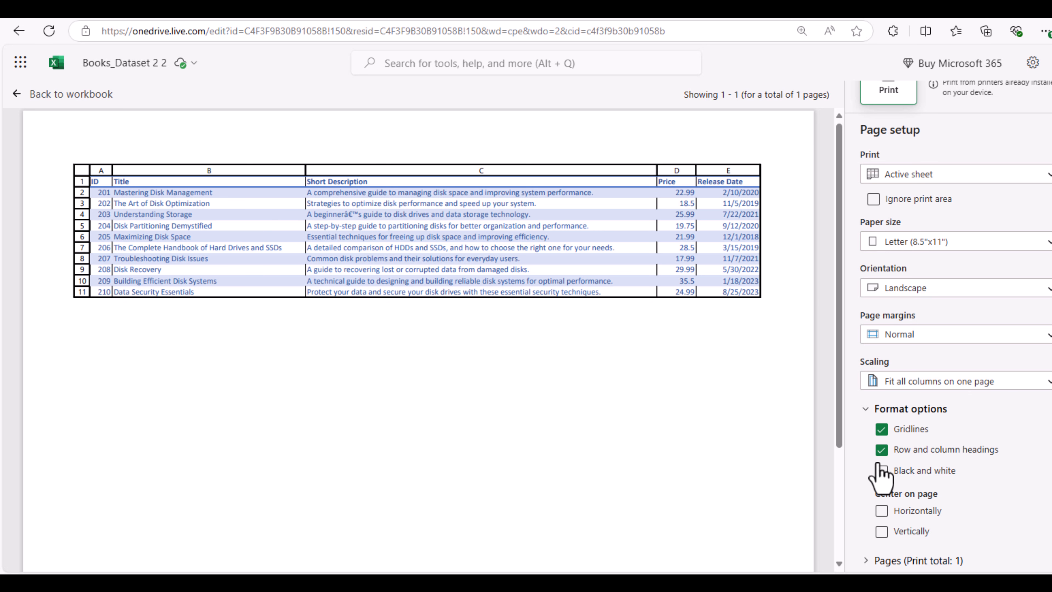
left_click(882, 474)
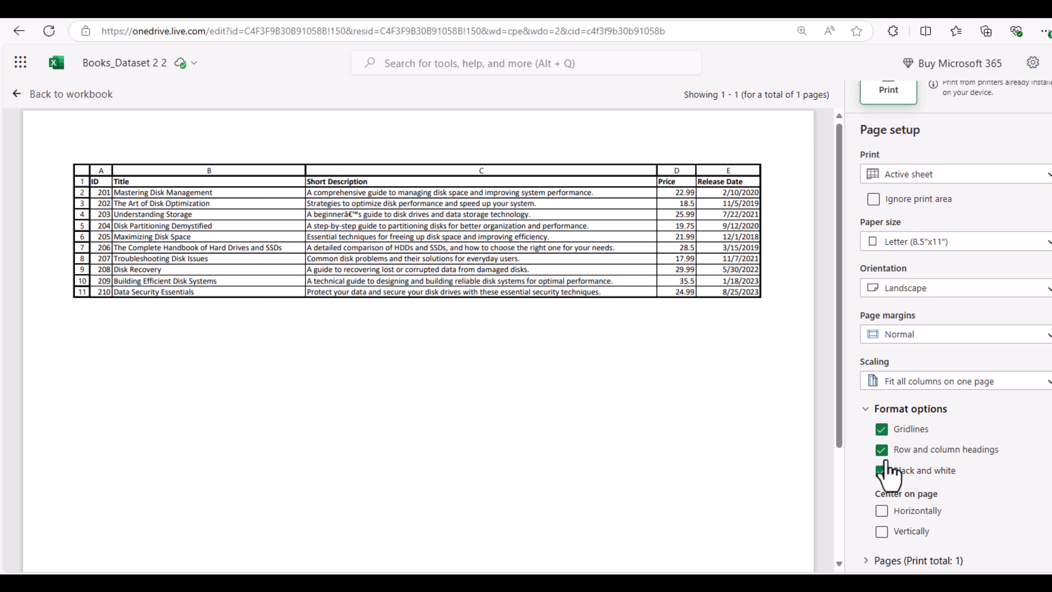
left_click(883, 470)
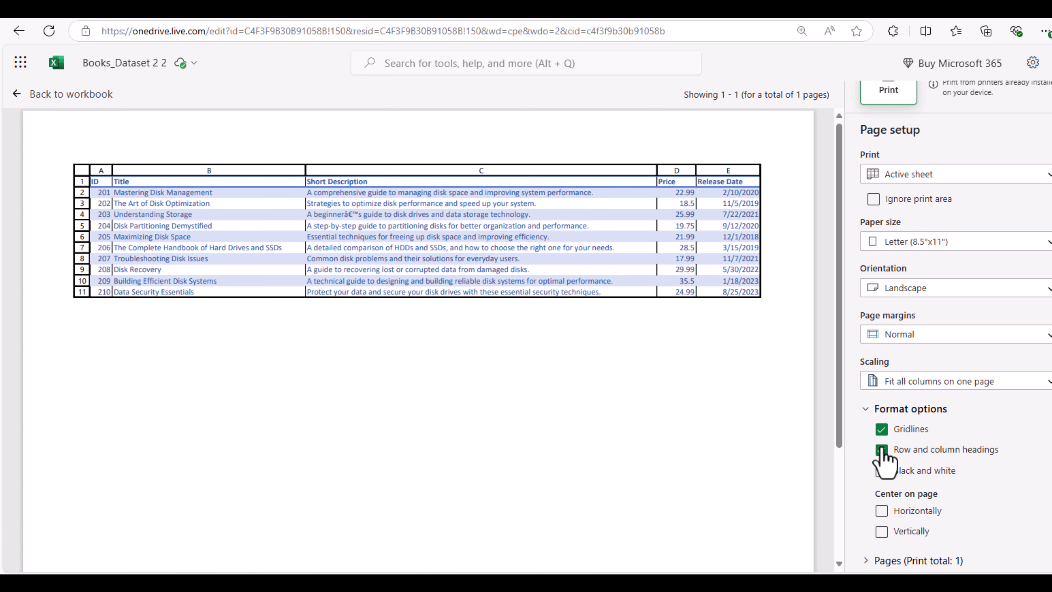
- Stop printing headings and gridlines, return to the workbook, and undo the light blue table style
left_click(882, 450)
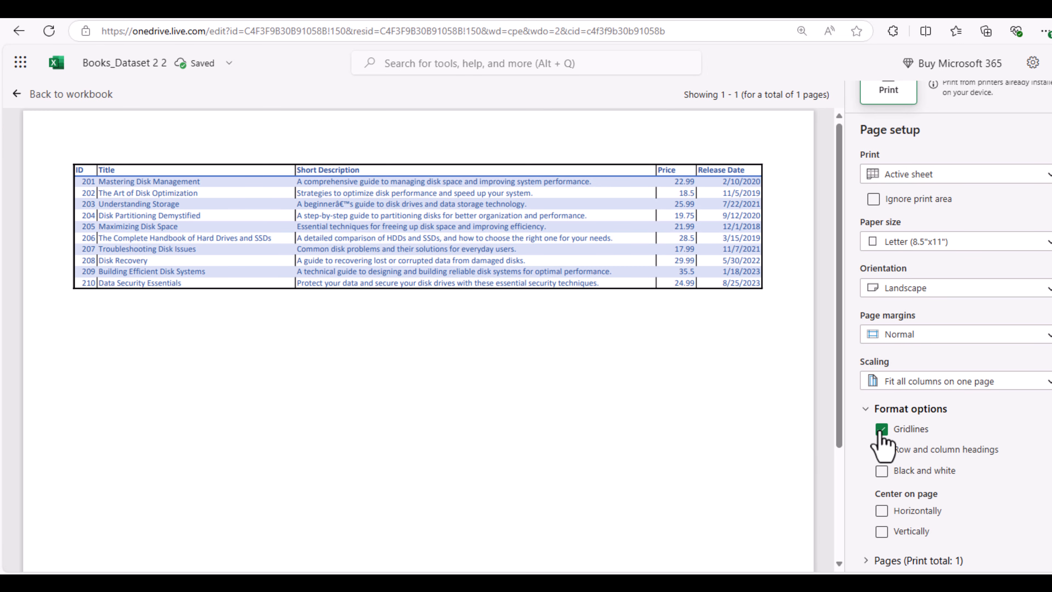
left_click(882, 430)
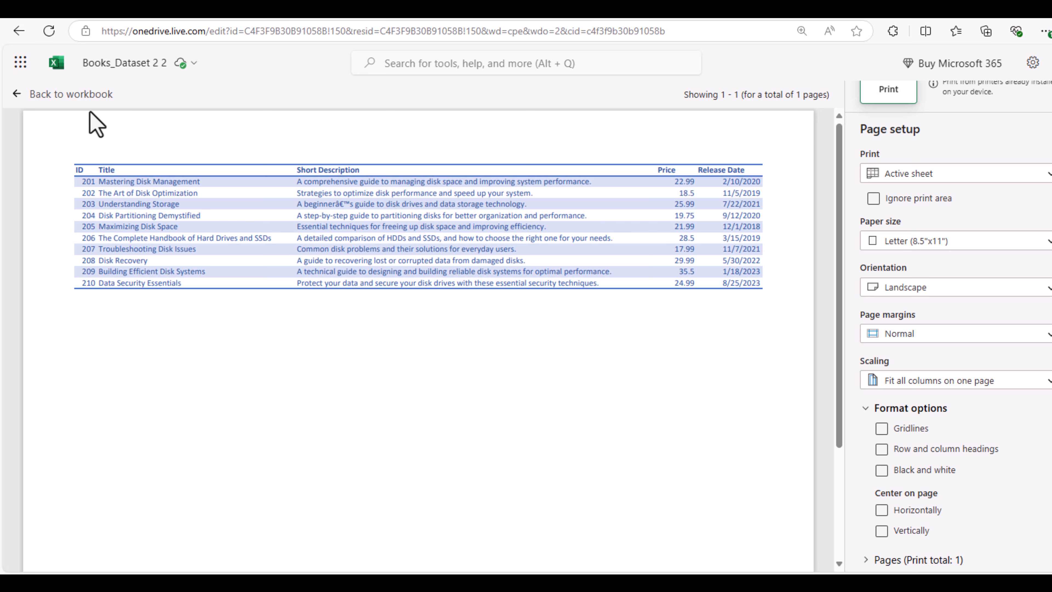
left_click(70, 94)
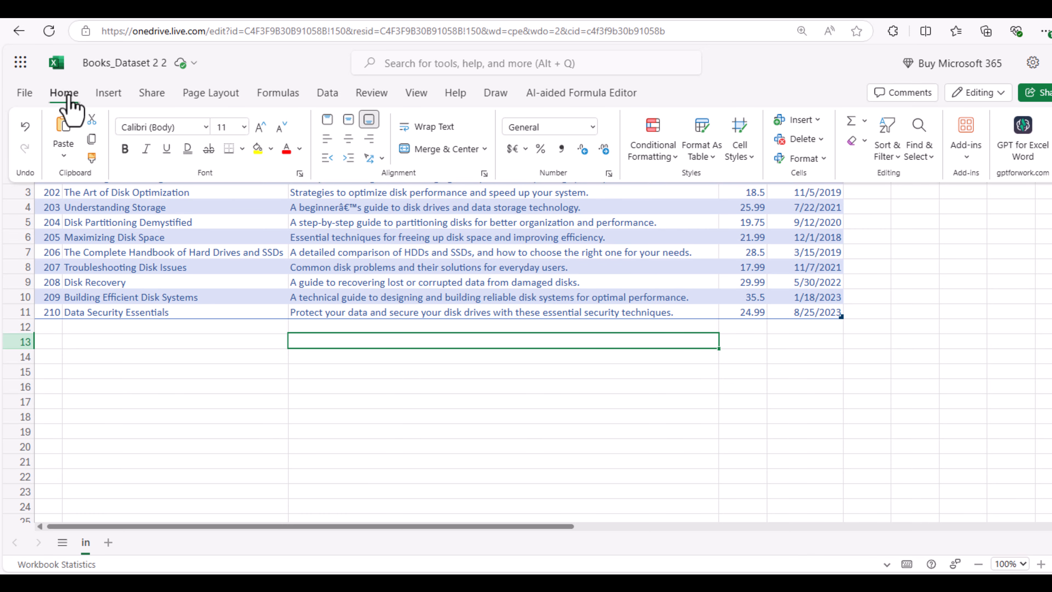
left_click(25, 126)
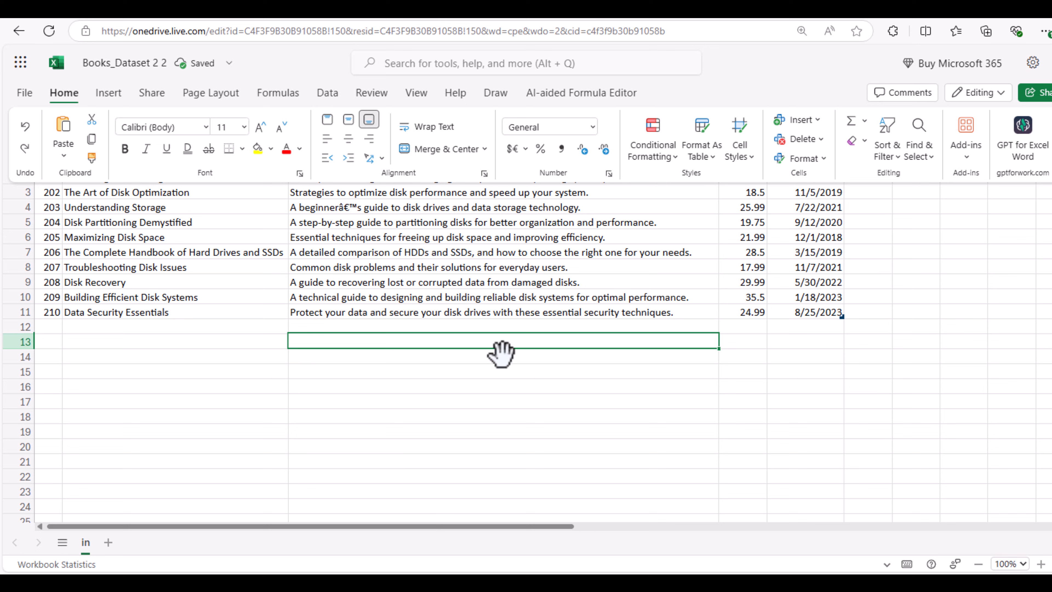
left_click(512, 355)
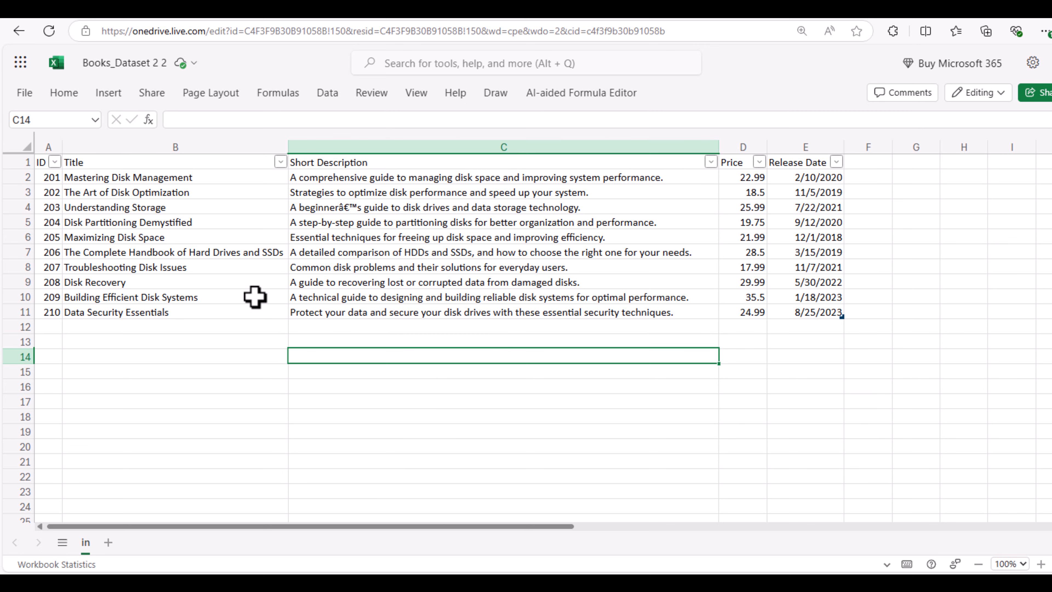